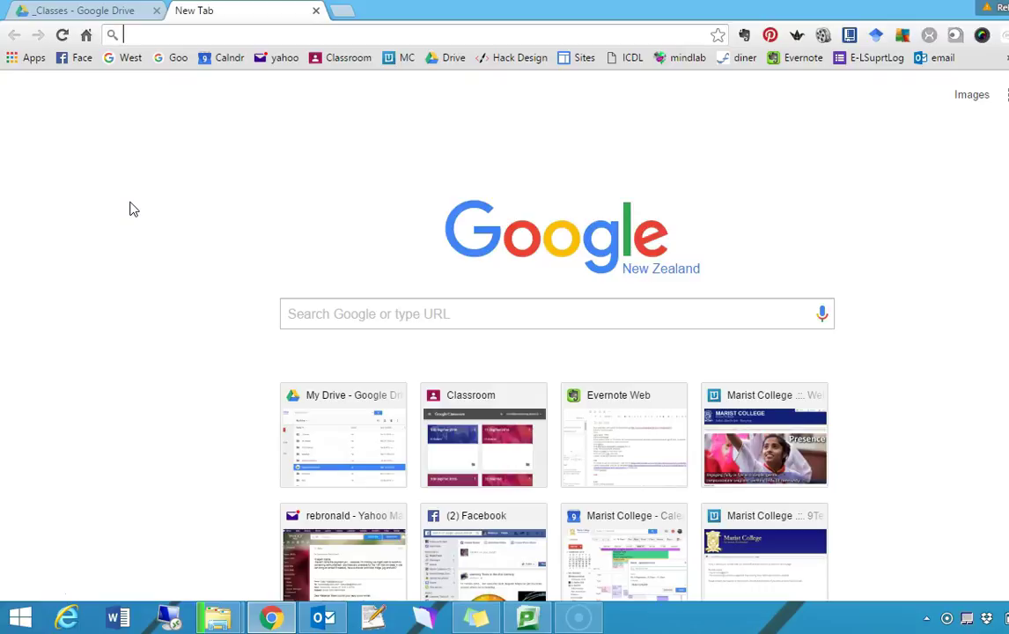
# Open the Padlet home page at padlet.com in the new tab and log in with Google
pyautogui.click(134, 192)
pyautogui.write('padte')
pyautogui.press('BackSpace')
pyautogui.press('BackSpace')
pyautogui.write('let.com/auth/logged_out')
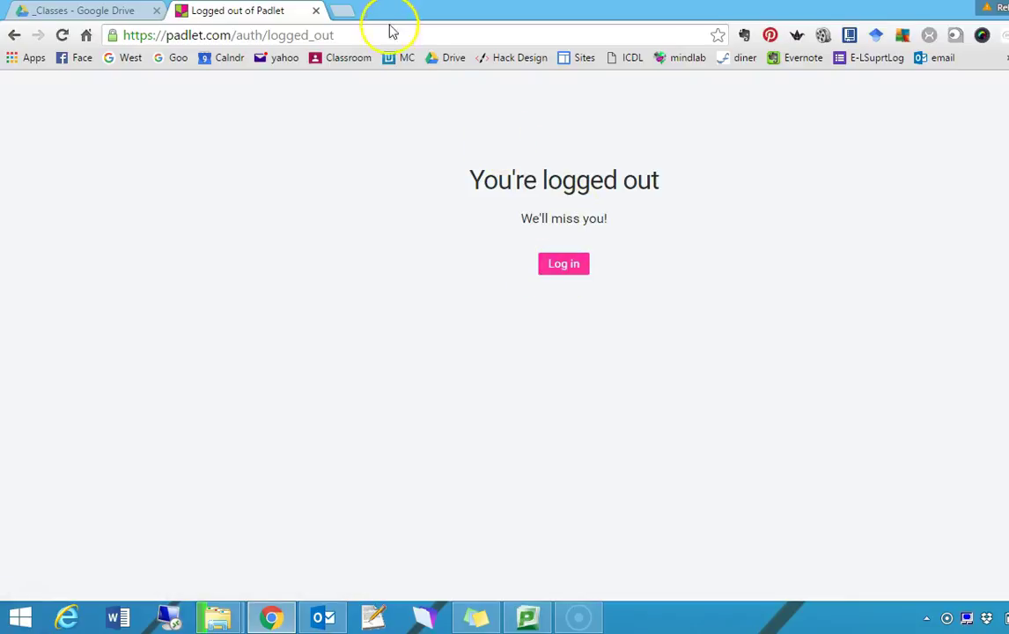
pyautogui.moveTo(351, 33); pyautogui.dragTo(227, 34)
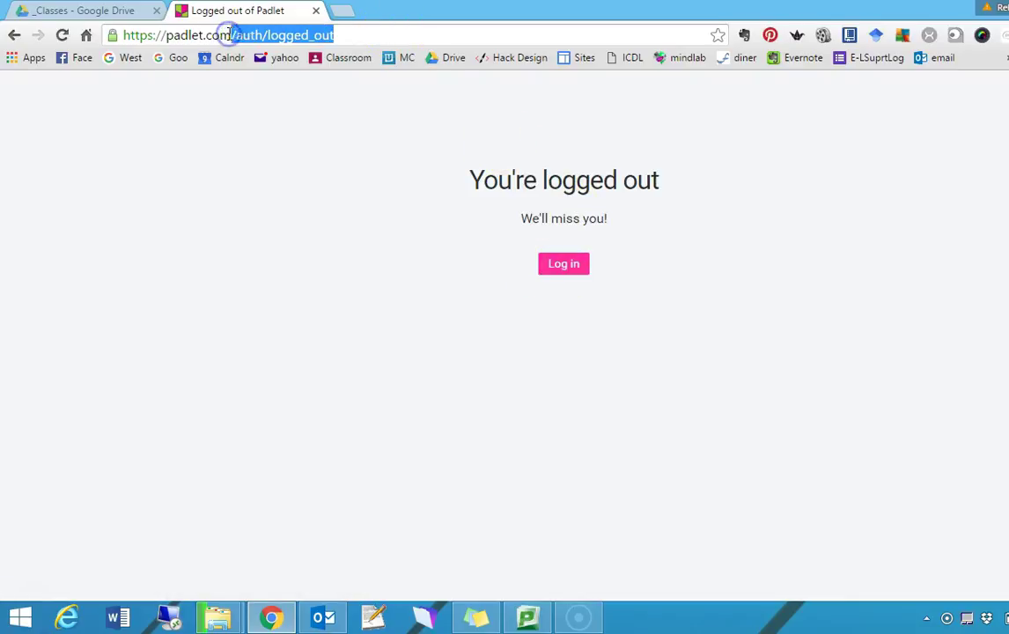
pyautogui.press('BackSpace')
pyautogui.press('Return')
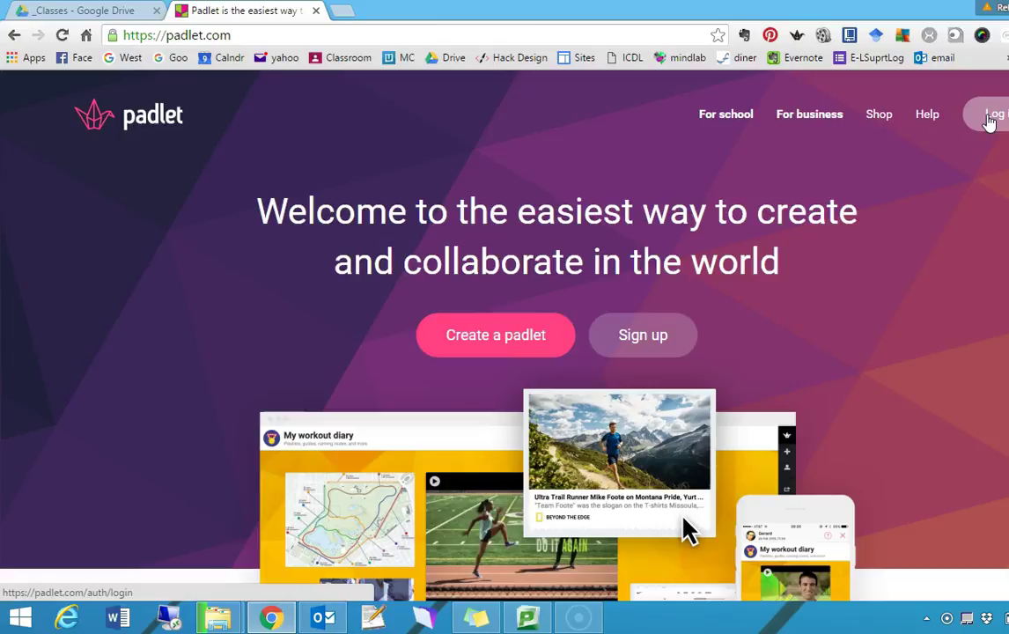
pyautogui.click(989, 122)
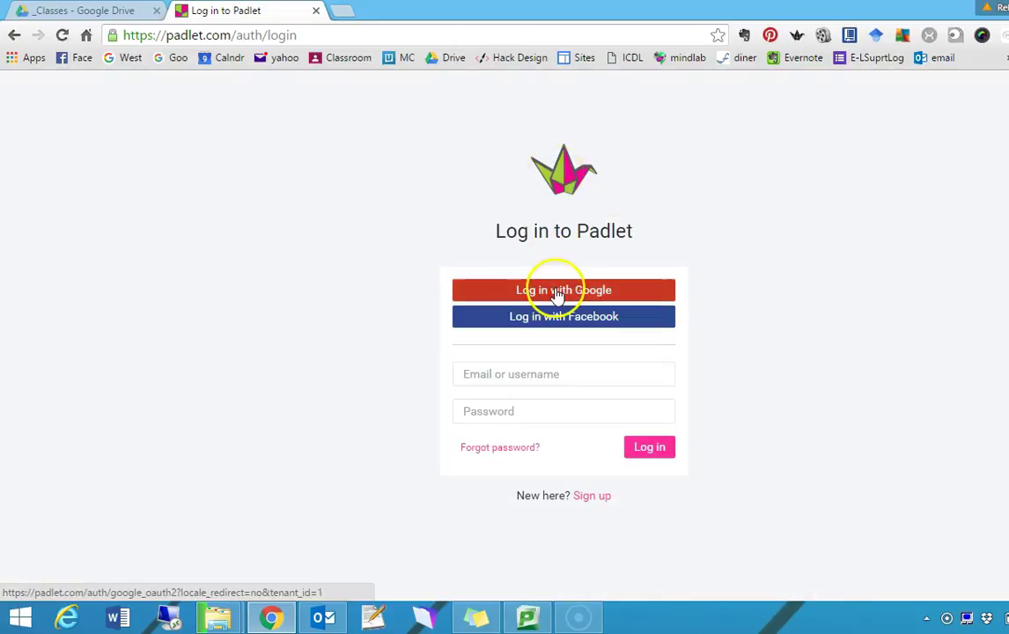
pyautogui.click(557, 294)
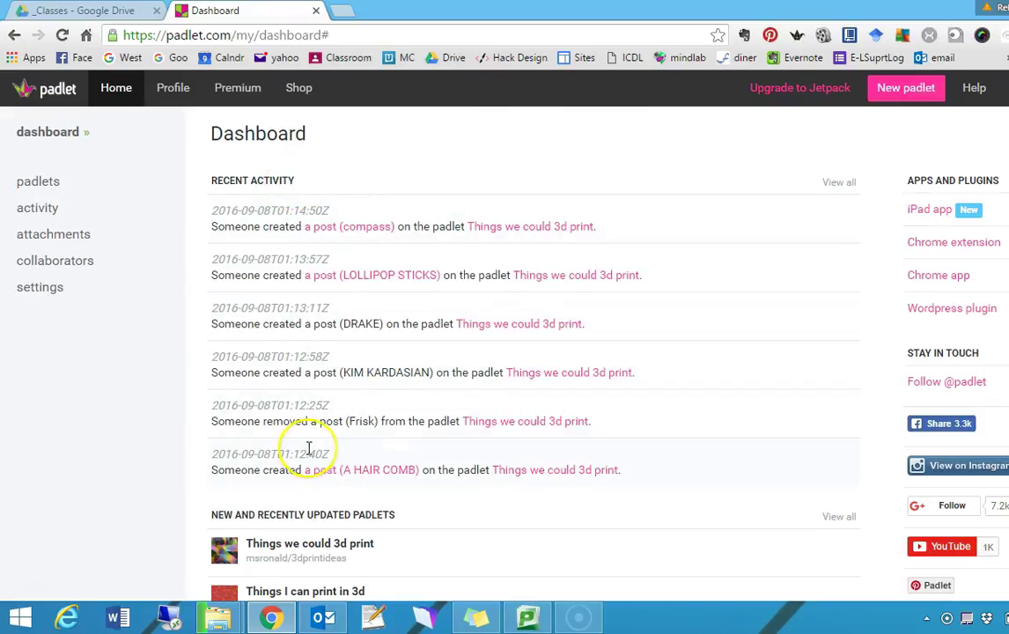
# Look through the recently updated padlets on the dashboard and create a new padlet
pyautogui.scroll(-3, 308, 449)
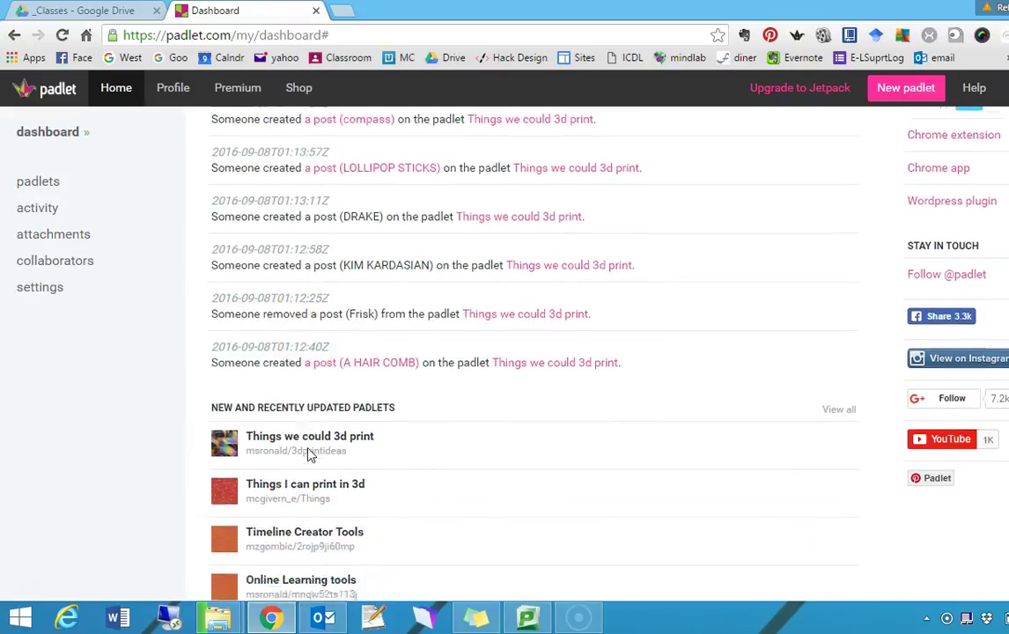
pyautogui.scroll(-2, 308, 454)
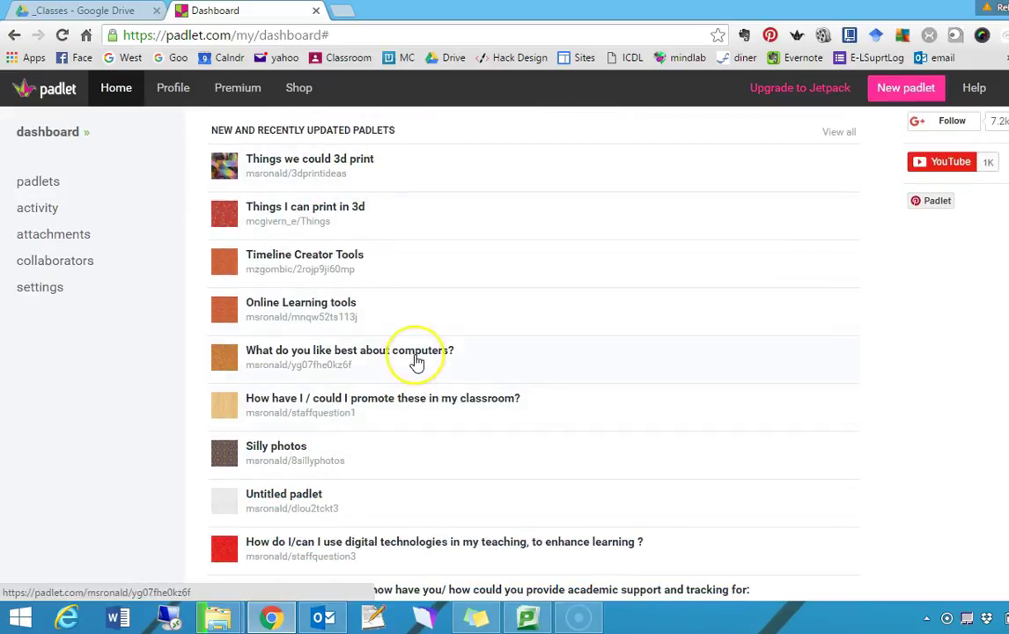
pyautogui.scroll(1, 416, 361)
pyautogui.scroll(-1, 416, 361)
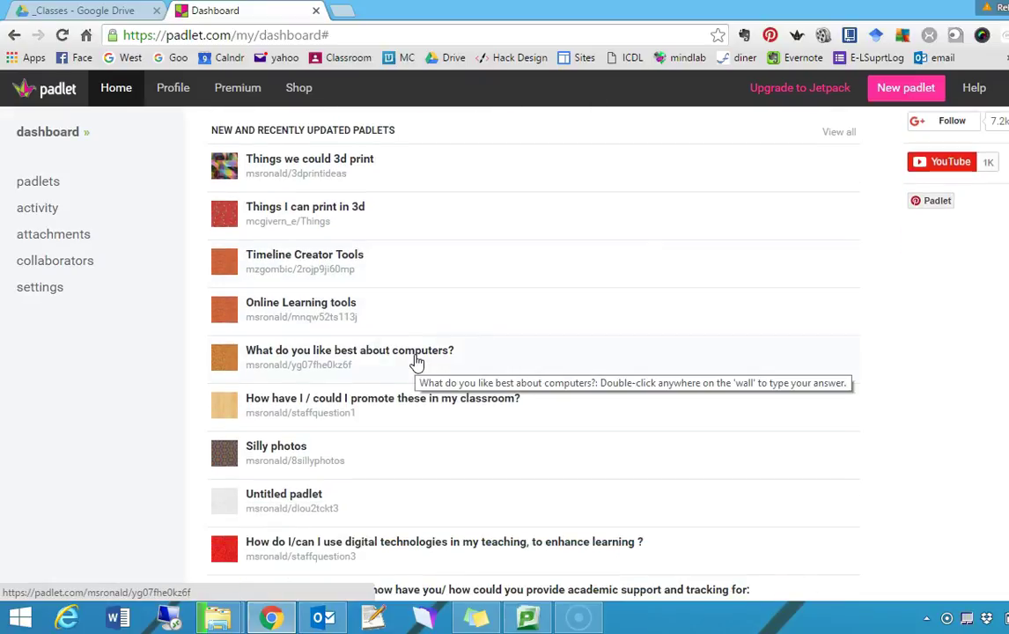
pyautogui.click(358, 304)
pyautogui.click(383, 298)
pyautogui.click(921, 92)
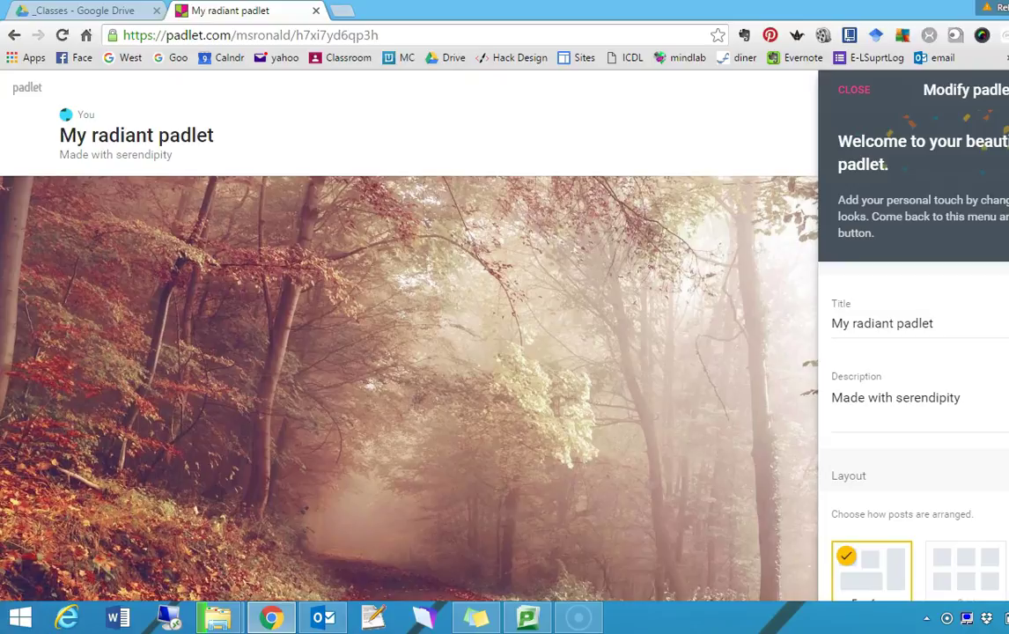
# Restore the browser window, widen it to fit the screen, and close the new padlet's settings
pyautogui.press('super+Down')
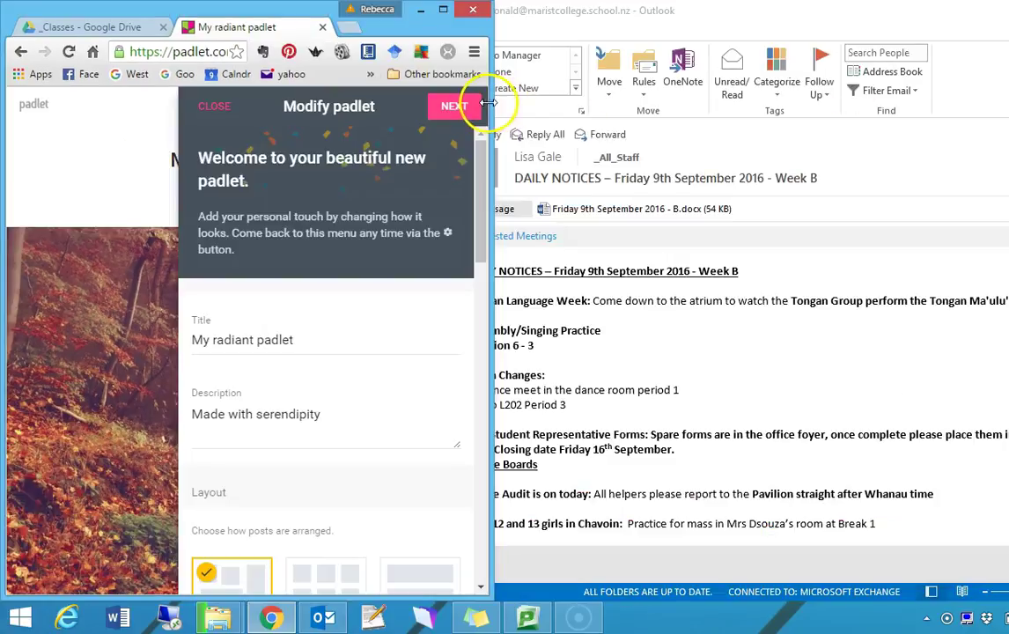
pyautogui.moveTo(489, 103); pyautogui.dragTo(1008, 95)
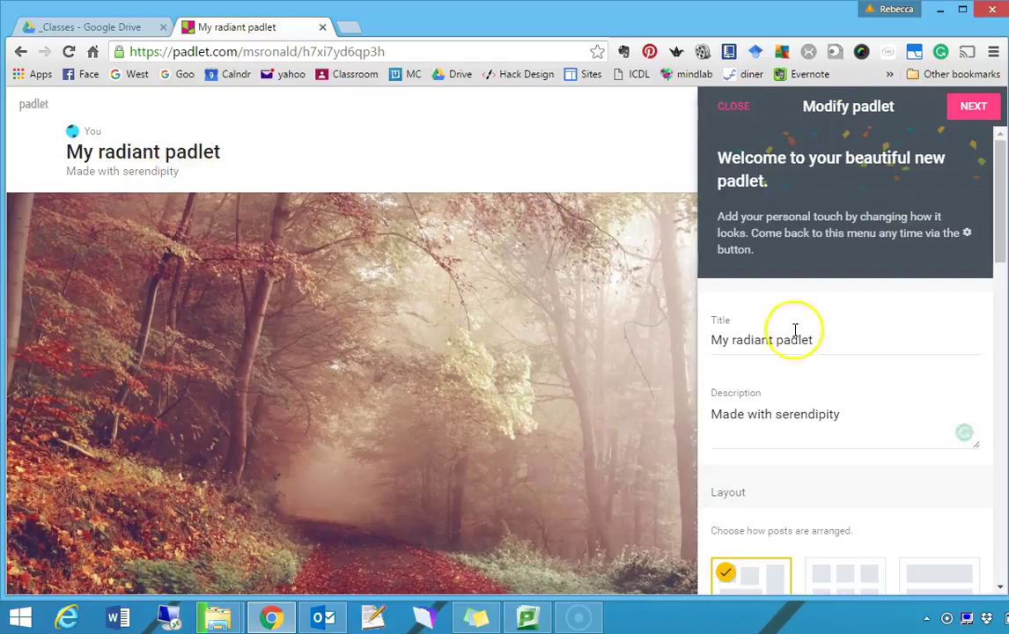
pyautogui.click(742, 105)
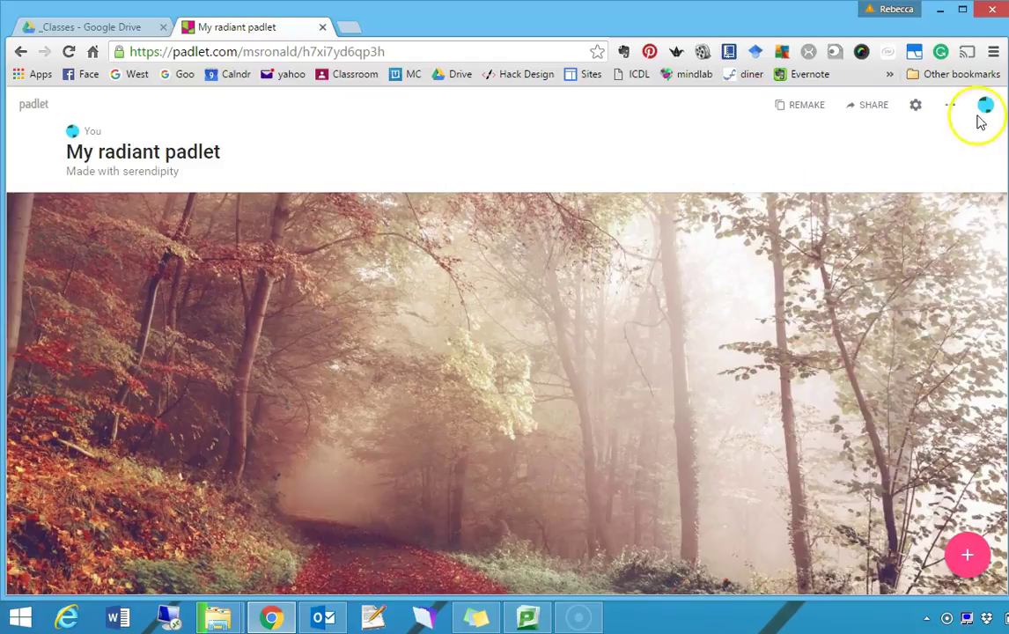
# Reopen the padlet's settings and change its title to "What do you think about....the colour blue"
pyautogui.click(914, 107)
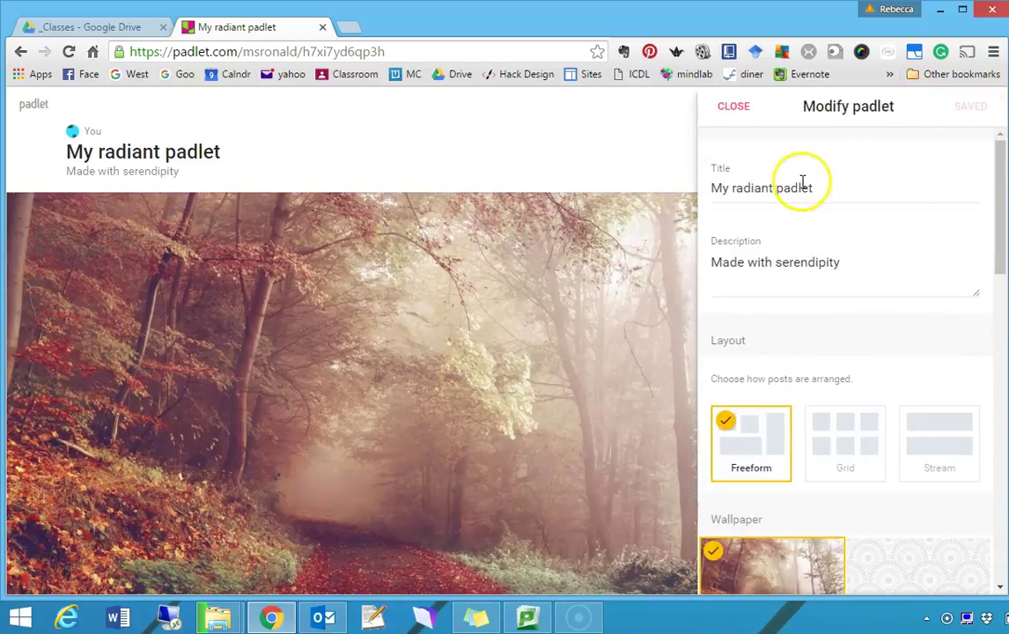
pyautogui.click(822, 186)
pyautogui.moveTo(821, 187); pyautogui.dragTo(701, 186)
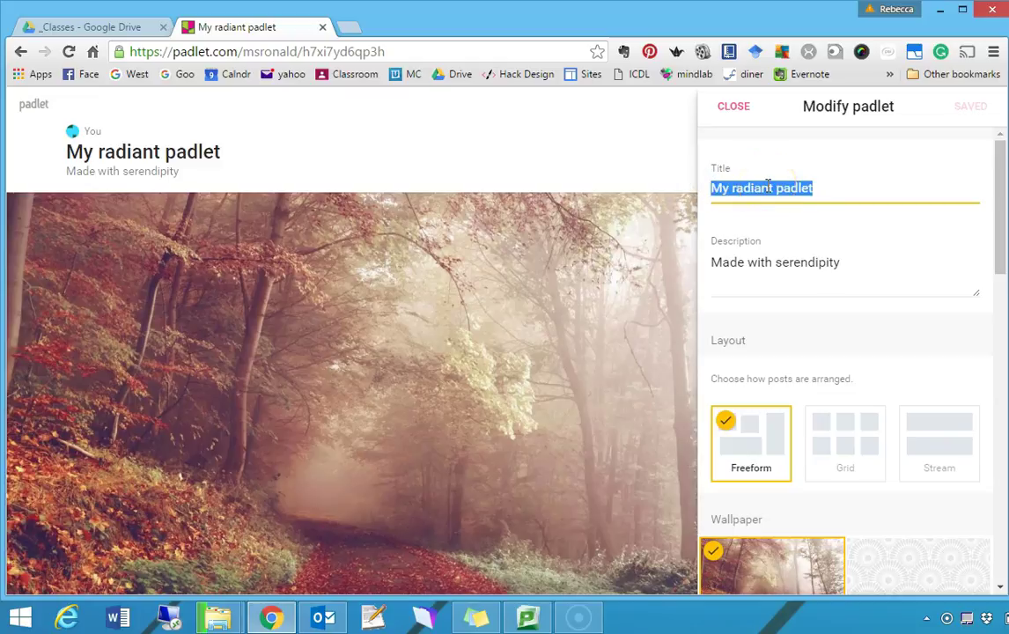
pyautogui.write('What ')
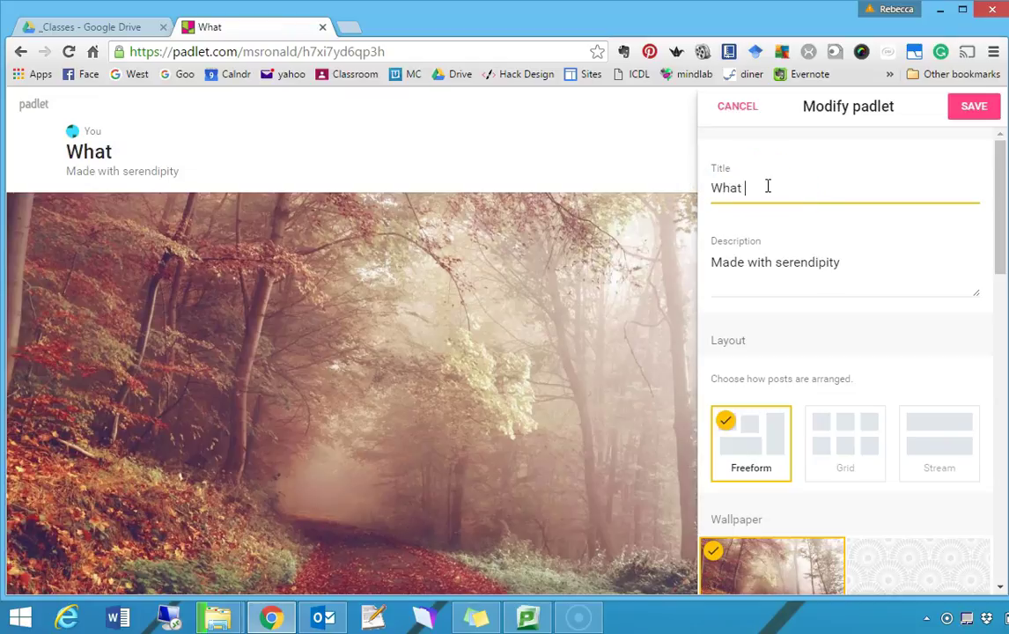
pyautogui.write('do you think ')
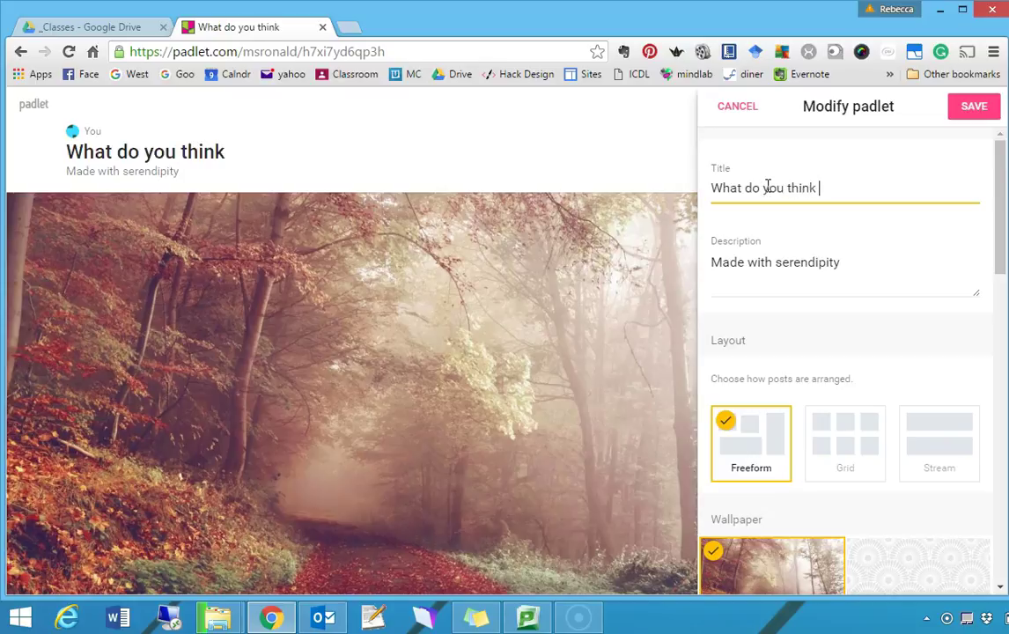
pyautogui.write('about....the colour blue')
# Replace the padlet's description with "Please give me one word to describe it"
pyautogui.click(756, 264)
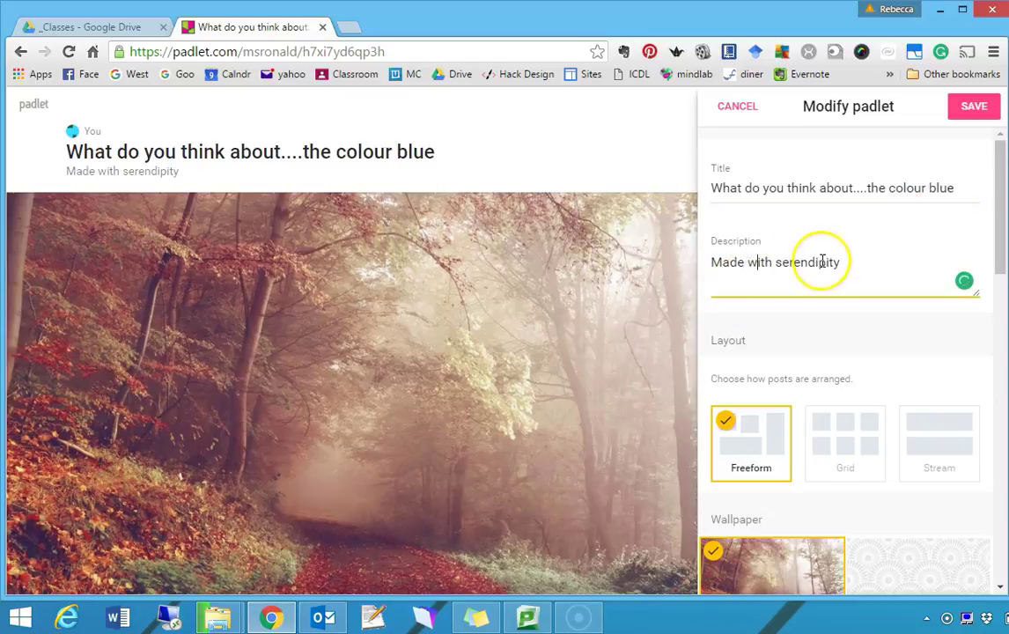
pyautogui.moveTo(839, 263); pyautogui.dragTo(695, 263)
pyautogui.write('pelase')
pyautogui.press('BackSpace')
pyautogui.press('BackSpace')
pyautogui.press('BackSpace')
pyautogui.press('BackSpace')
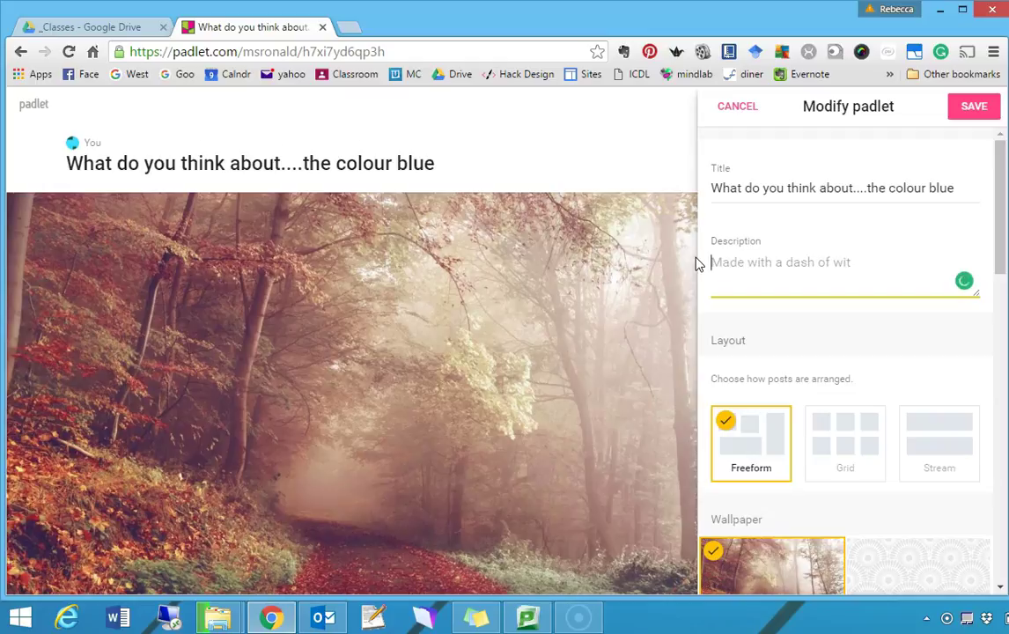
pyautogui.write('Please give me one word to describe it')
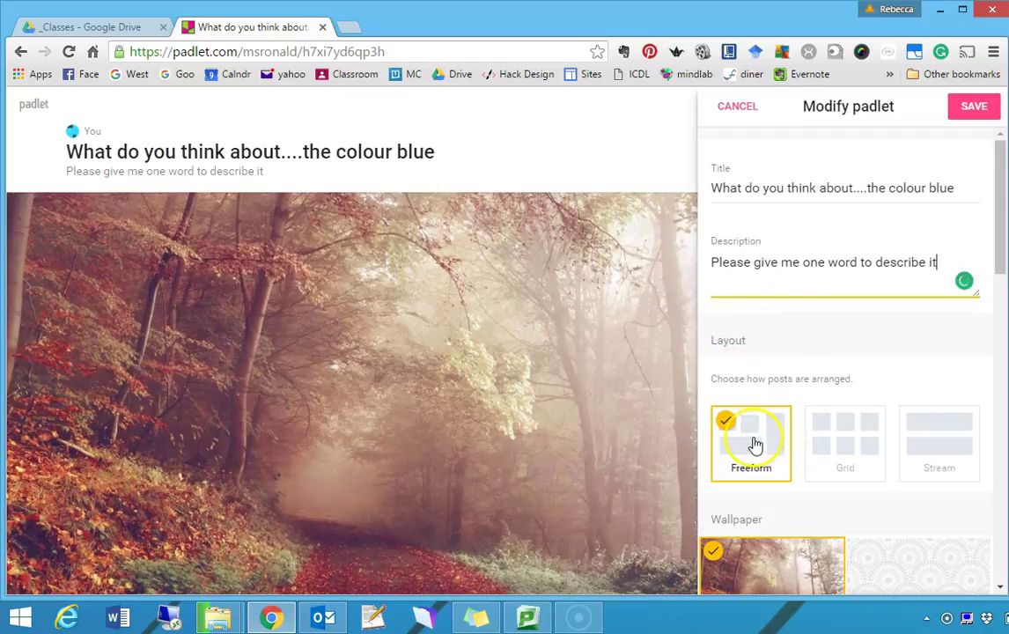
# Review the layout options and apply the Home by 7 wallpaper to the padlet
pyautogui.scroll(-2, 755, 444)
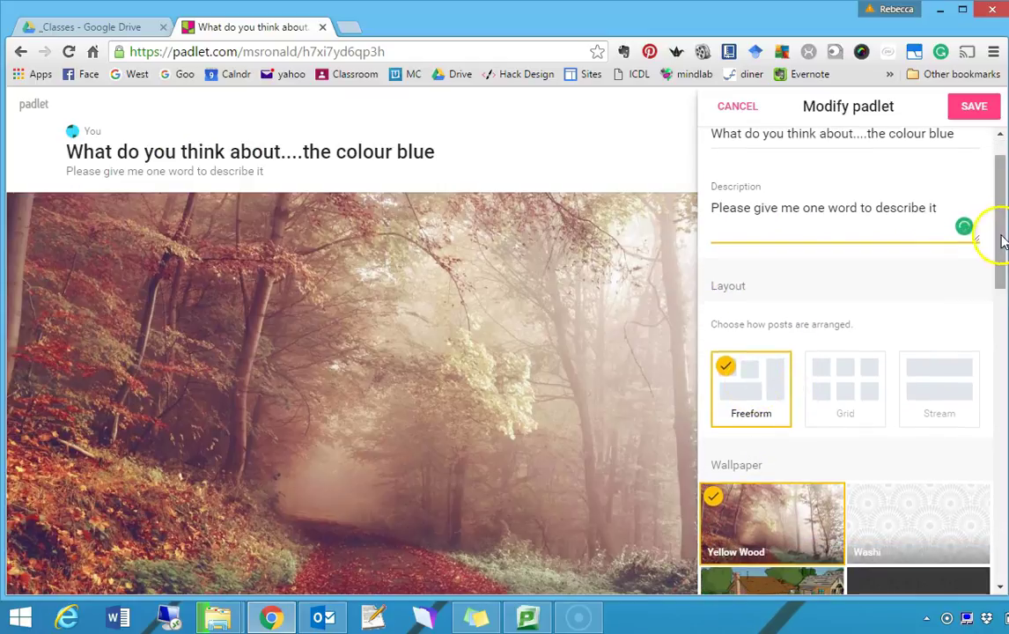
pyautogui.moveTo(998, 237); pyautogui.dragTo(999, 267)
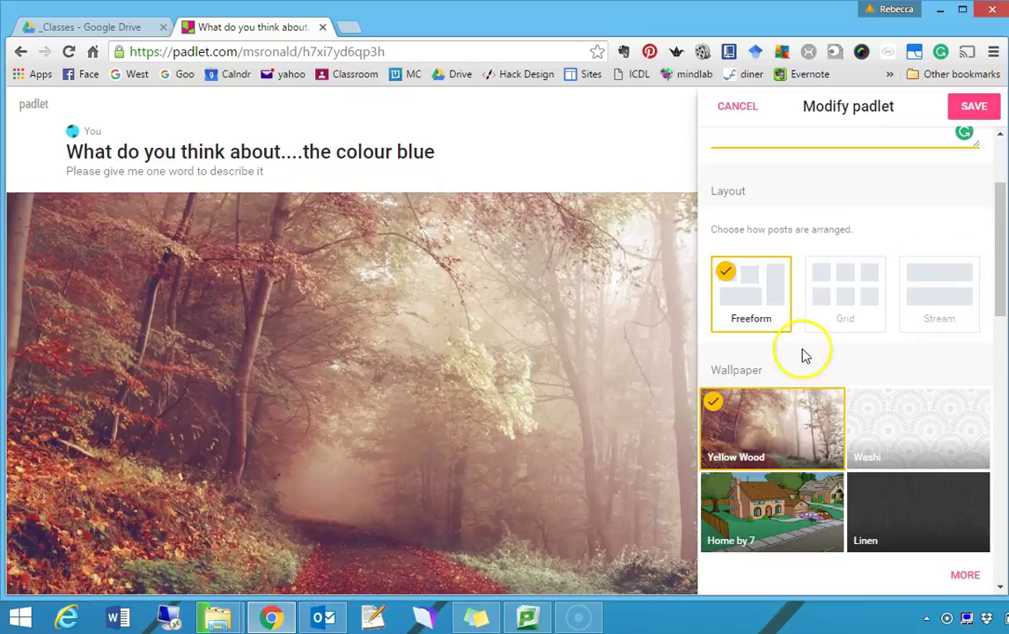
pyautogui.scroll(1, 813, 306)
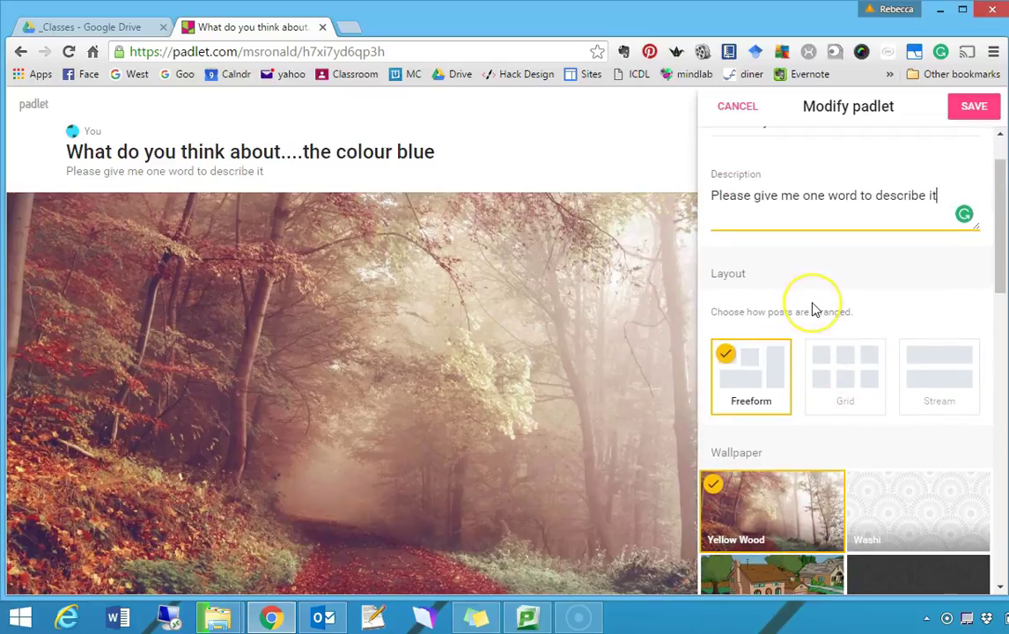
pyautogui.scroll(-3, 814, 308)
pyautogui.click(762, 346)
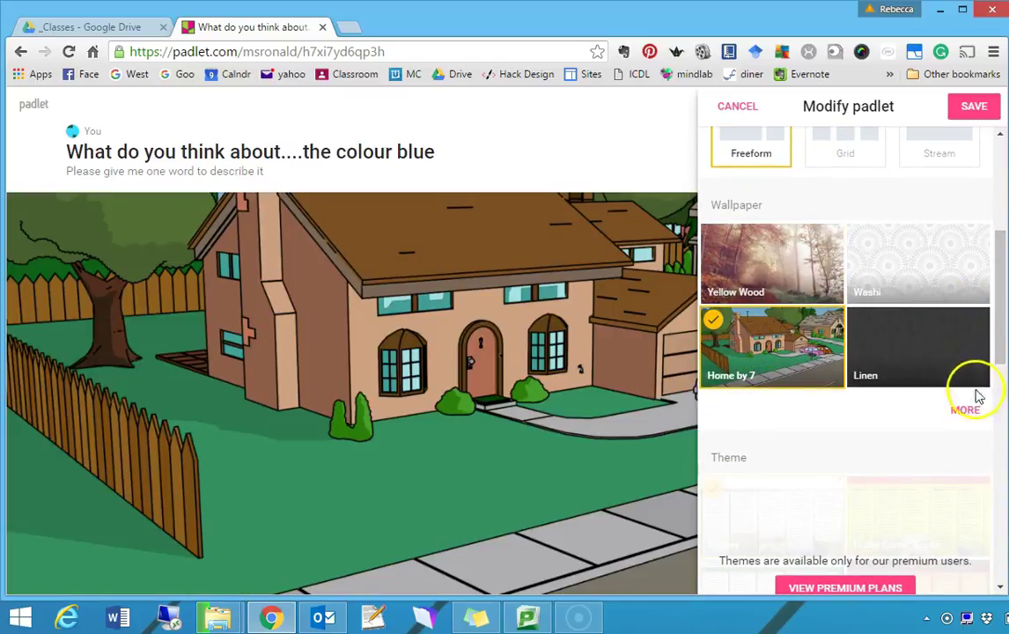
# Open the full wallpaper gallery and try the Thanks, Teachers and Cerulean wallpapers
pyautogui.click(968, 408)
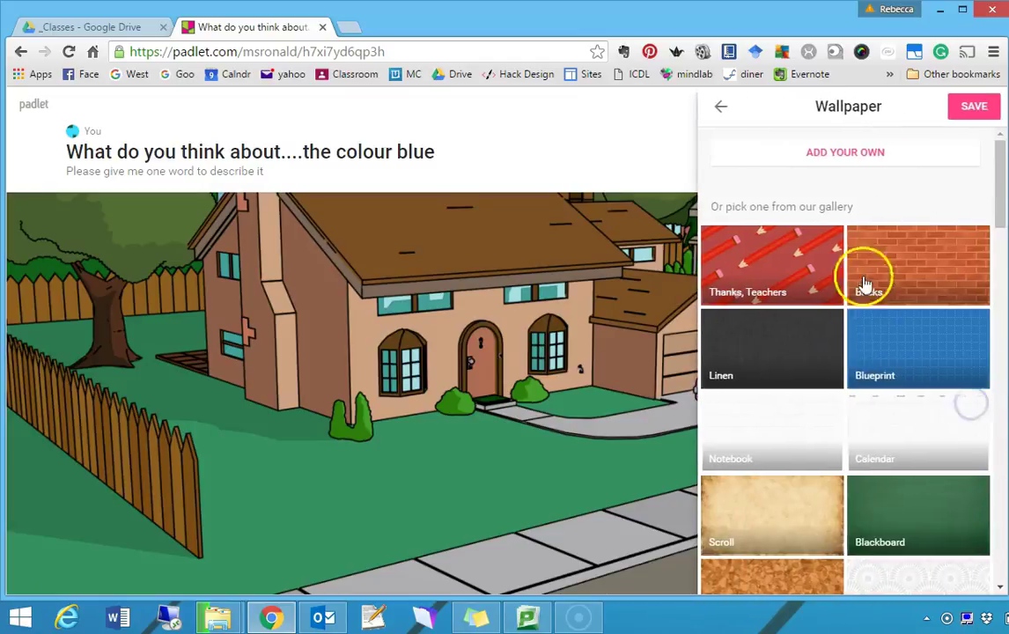
pyautogui.click(780, 269)
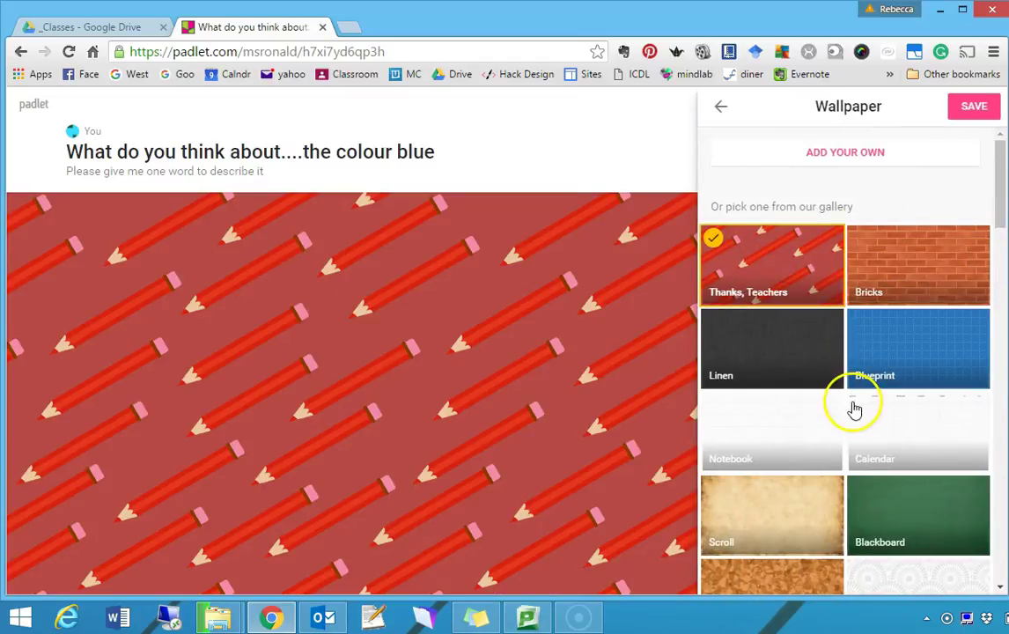
pyautogui.click(854, 406)
pyautogui.scroll(-5, 852, 407)
pyautogui.scroll(-1, 852, 407)
pyautogui.click(885, 426)
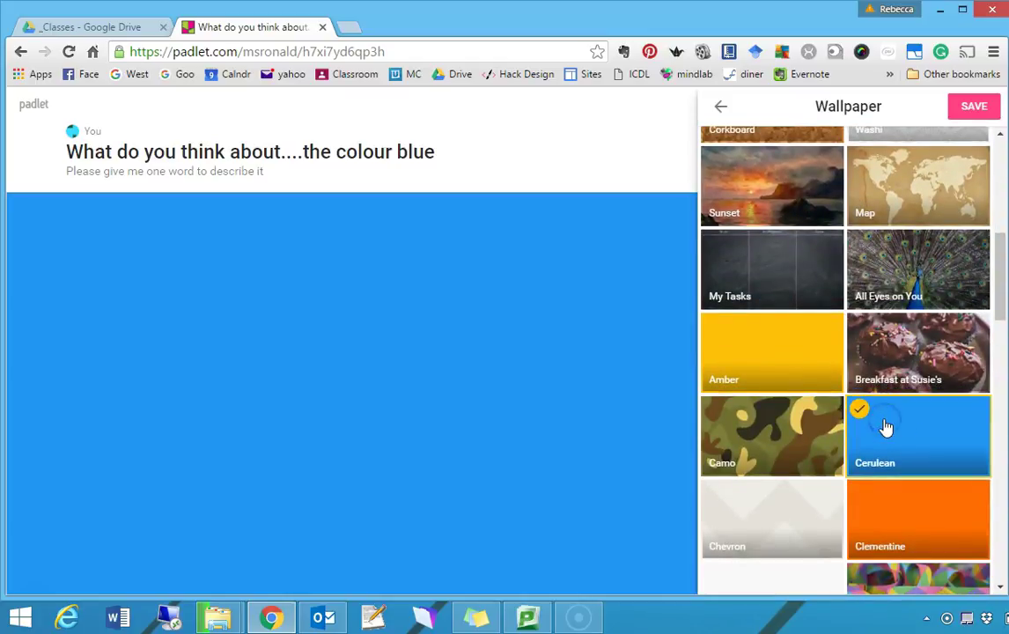
# Apply the Confetti wallpaper from the gallery and save the padlet's changes
pyautogui.scroll(-3, 885, 426)
pyautogui.scroll(-1, 885, 426)
pyautogui.click(935, 321)
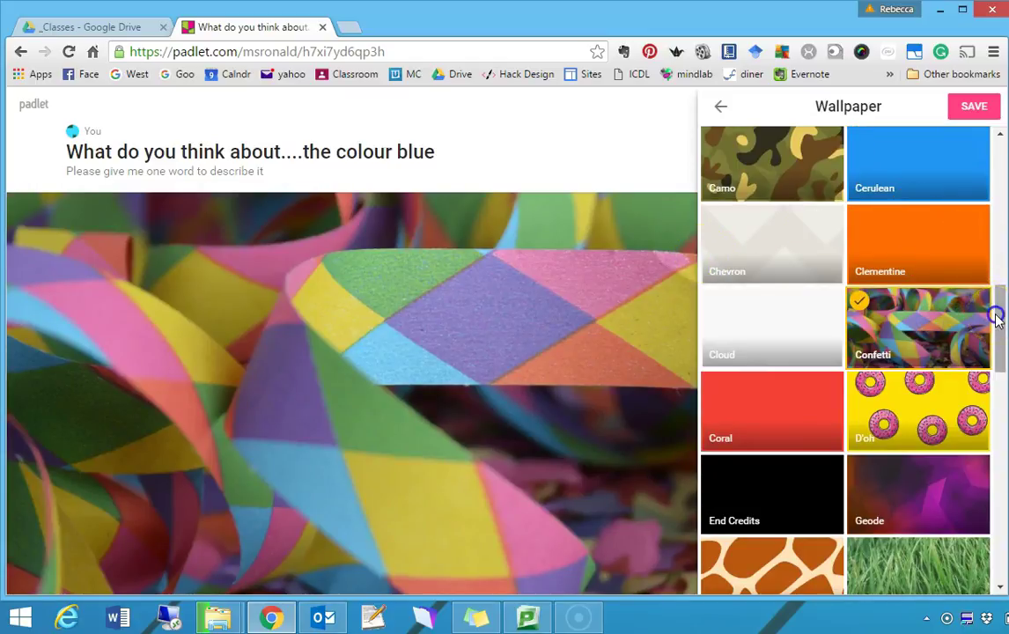
pyautogui.moveTo(997, 318); pyautogui.dragTo(985, 539)
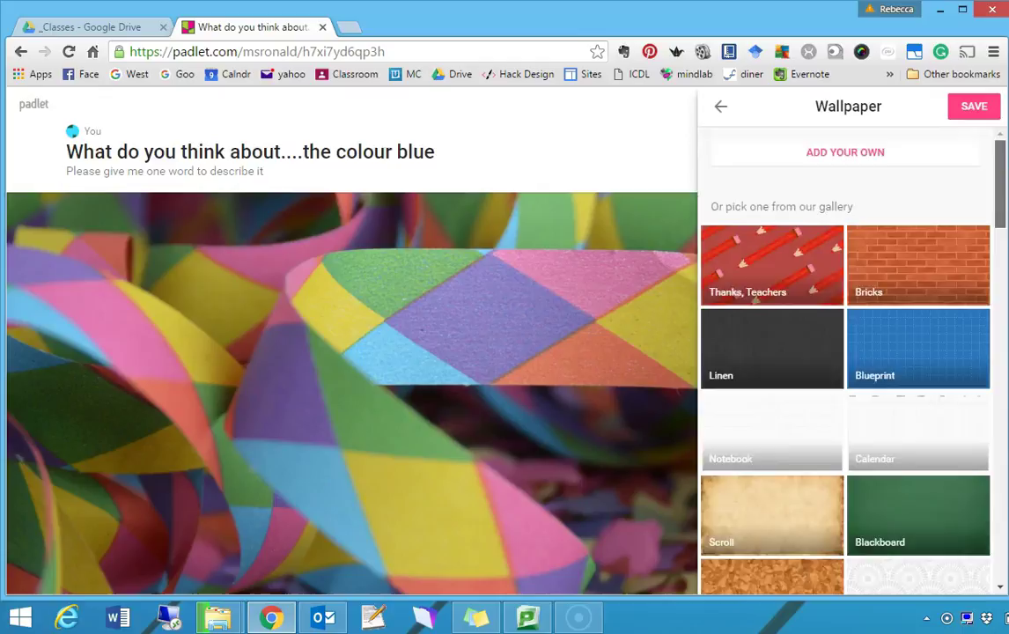
pyautogui.click(973, 109)
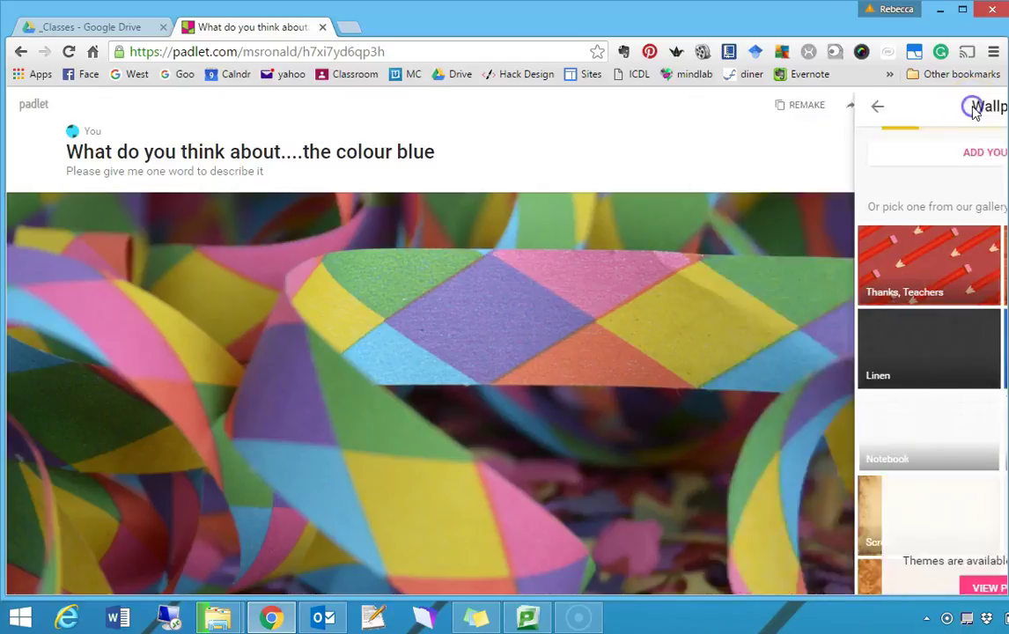
# Choose the heart as the padlet's icon in its settings
pyautogui.moveTo(1004, 325); pyautogui.dragTo(993, 452)
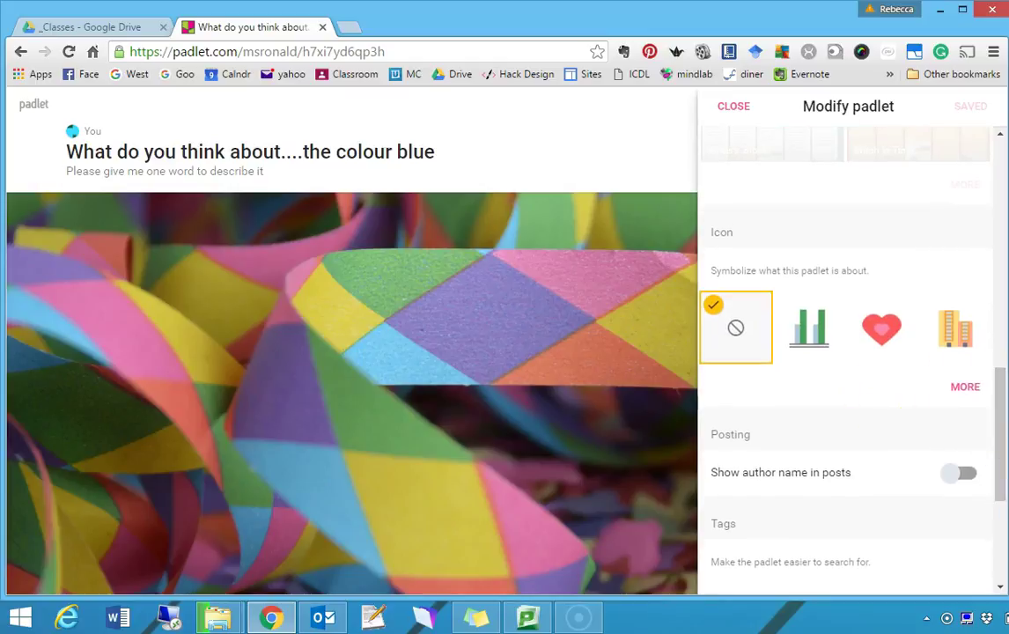
pyautogui.click(882, 331)
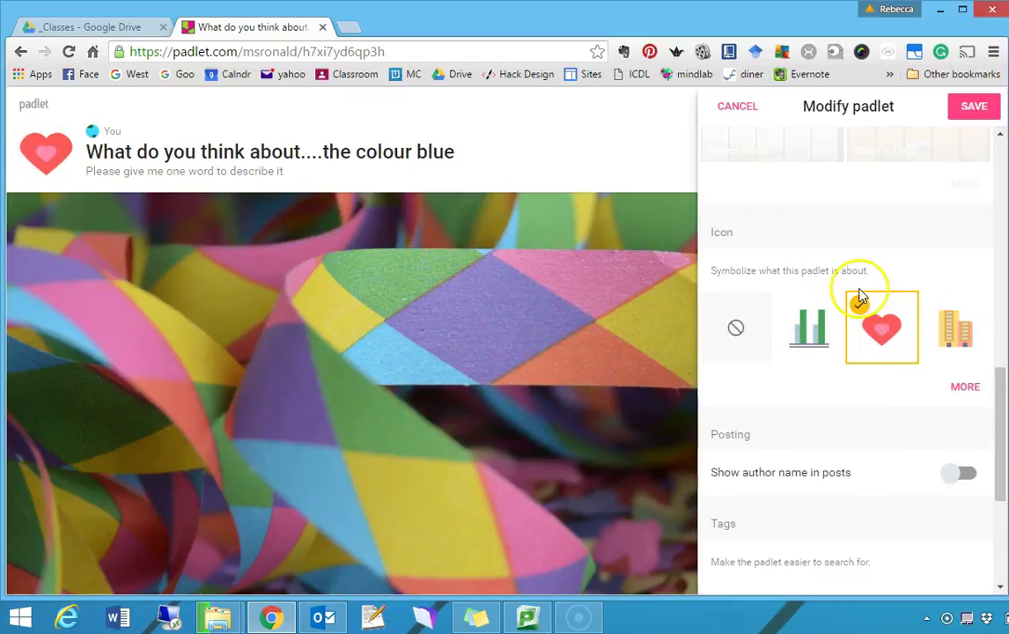
# Change the custom ending of the padlet's web address to thecolourblue, then save and close the padlet settings
pyautogui.moveTo(1001, 429); pyautogui.dragTo(1003, 485)
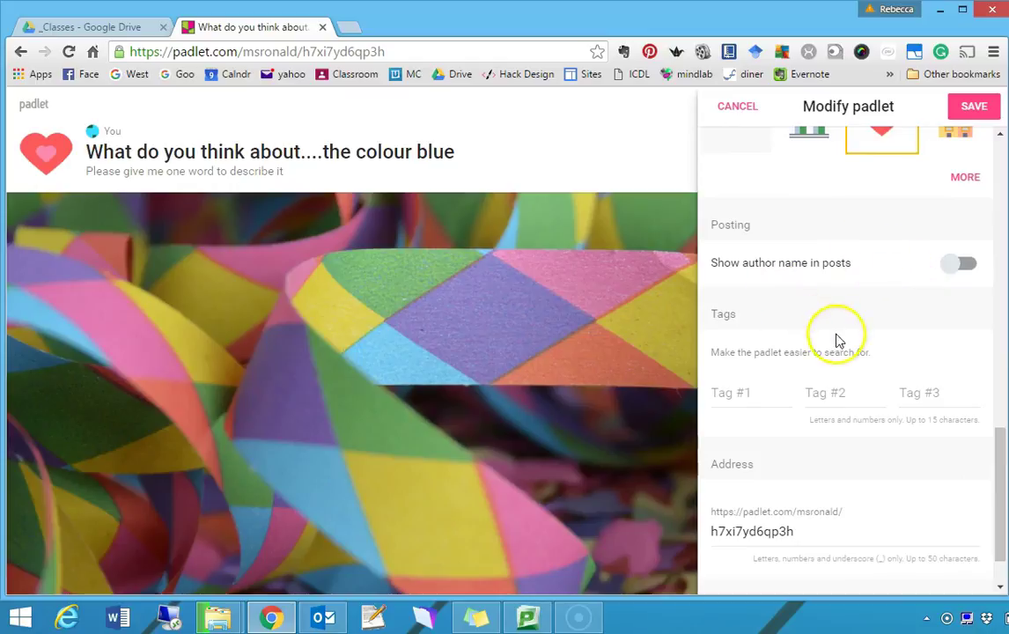
pyautogui.moveTo(998, 469); pyautogui.dragTo(1001, 520)
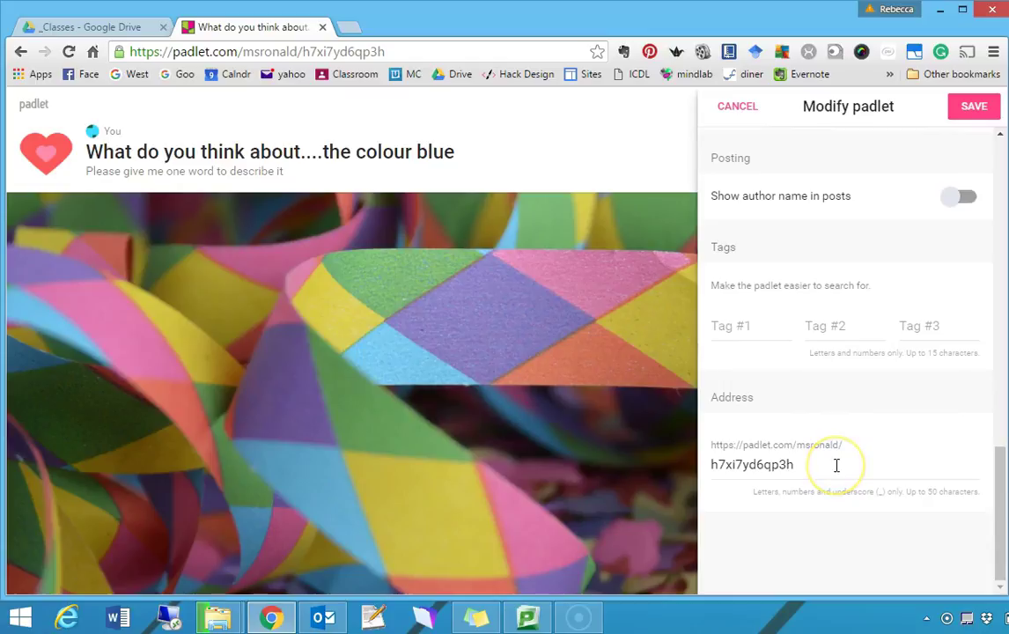
pyautogui.click(803, 462)
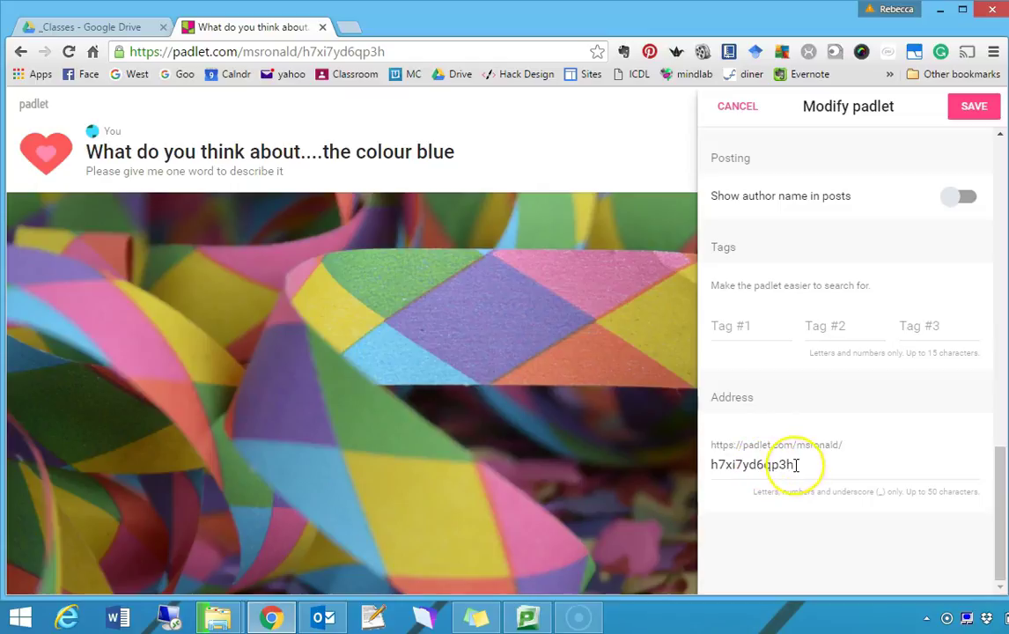
pyautogui.moveTo(795, 465); pyautogui.dragTo(700, 462)
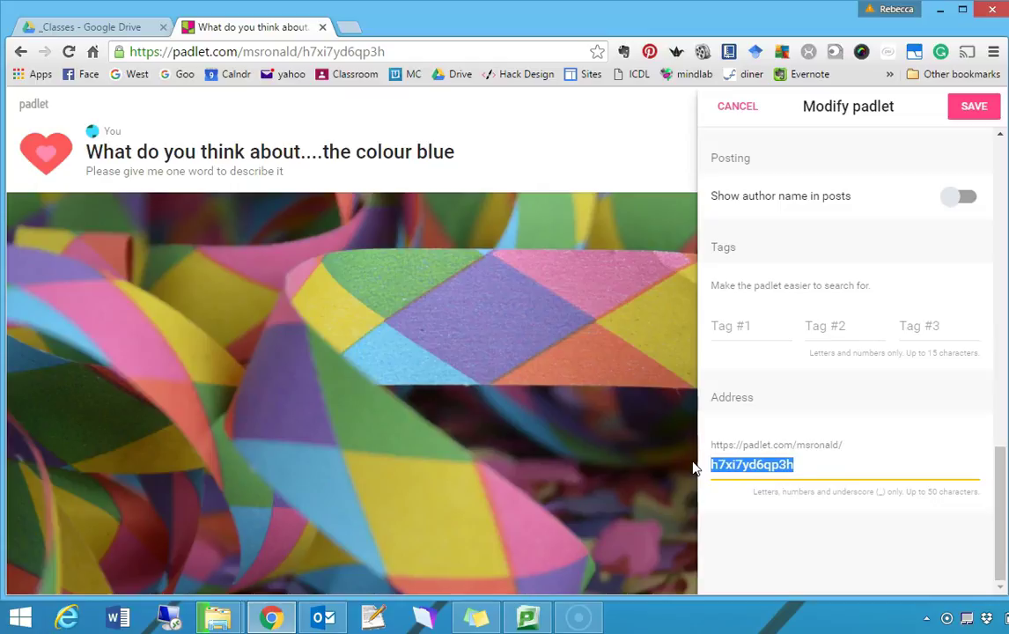
pyautogui.write('thecolourblue')
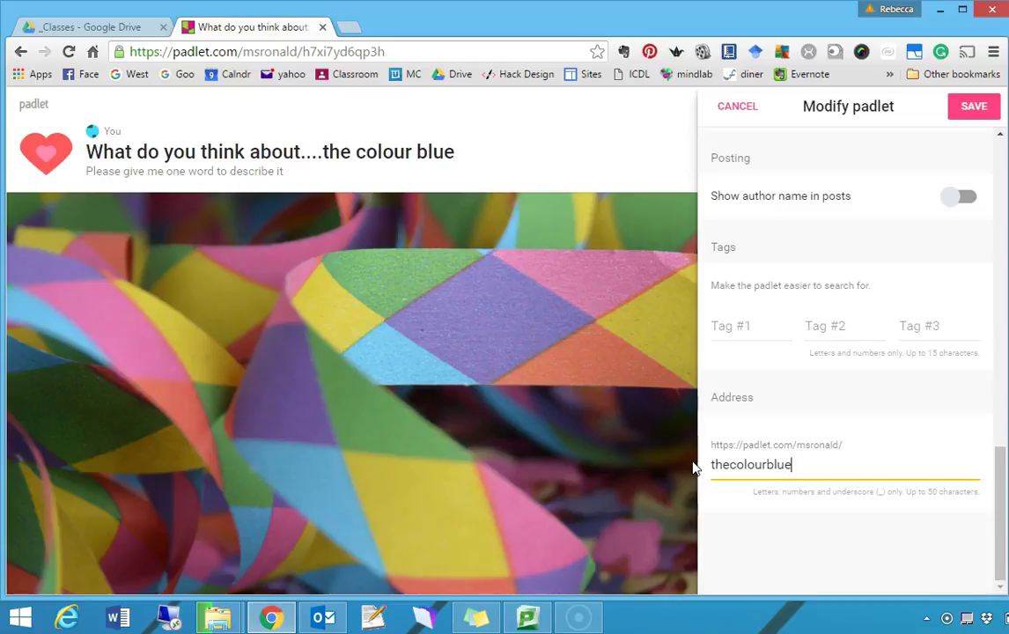
pyautogui.click(766, 453)
pyautogui.scroll(2, 794, 464)
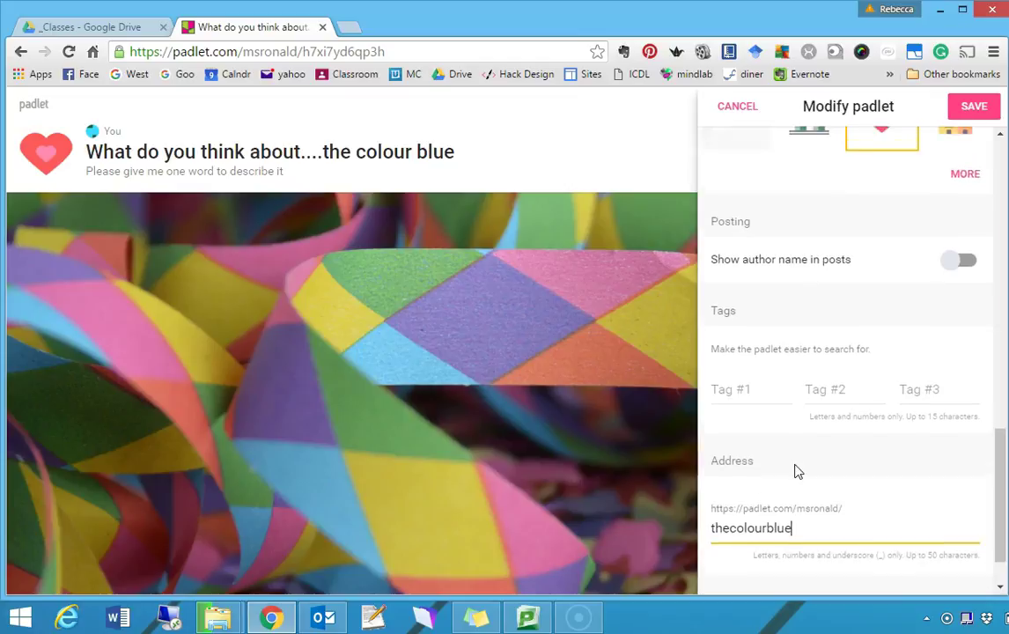
pyautogui.scroll(-2, 794, 465)
pyautogui.click(799, 466)
pyautogui.click(998, 512)
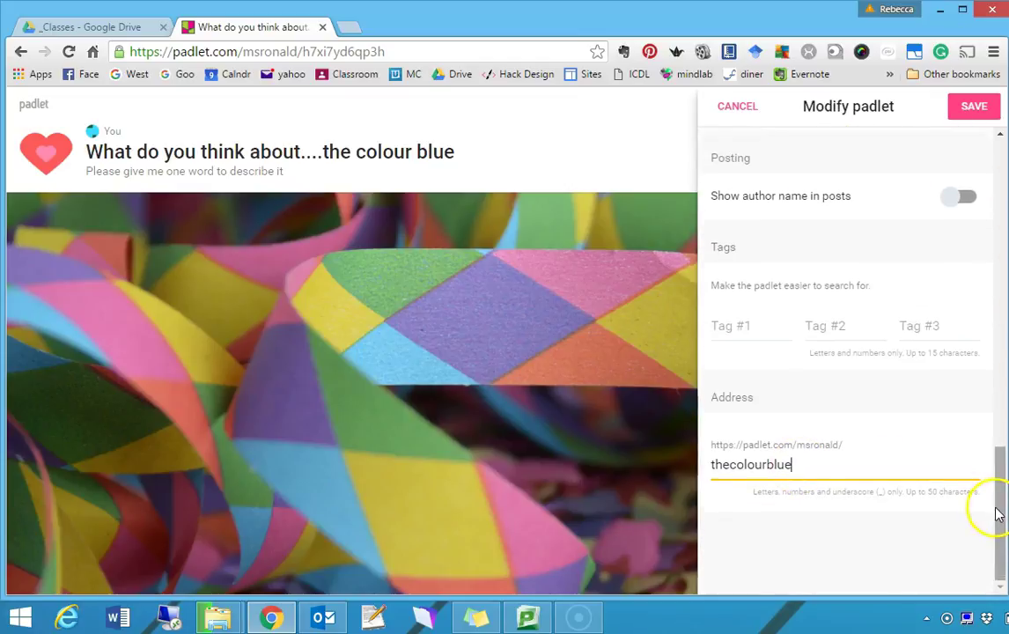
pyautogui.click(975, 110)
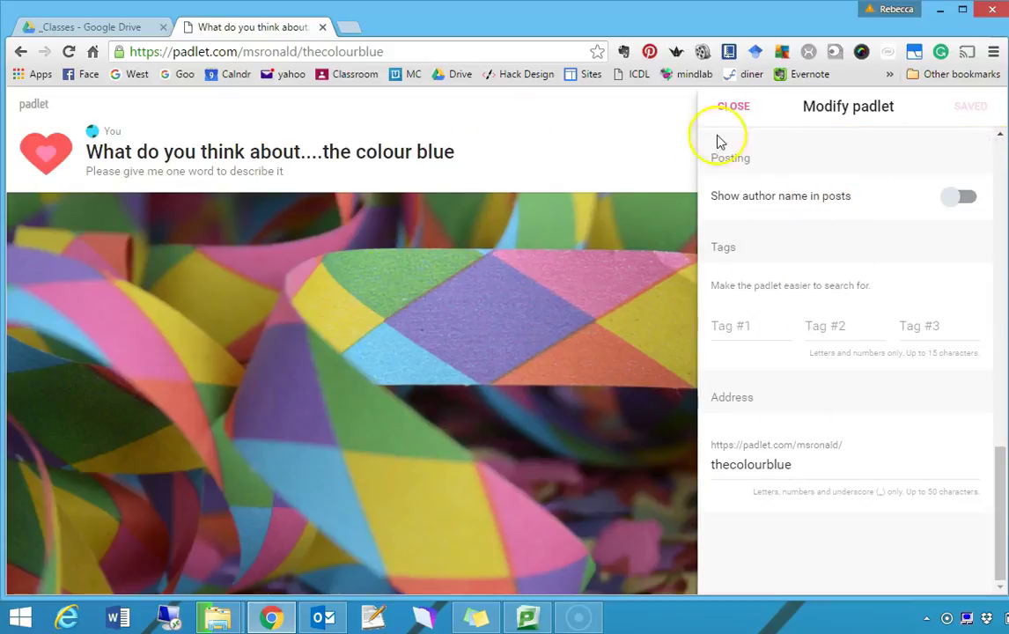
pyautogui.click(733, 107)
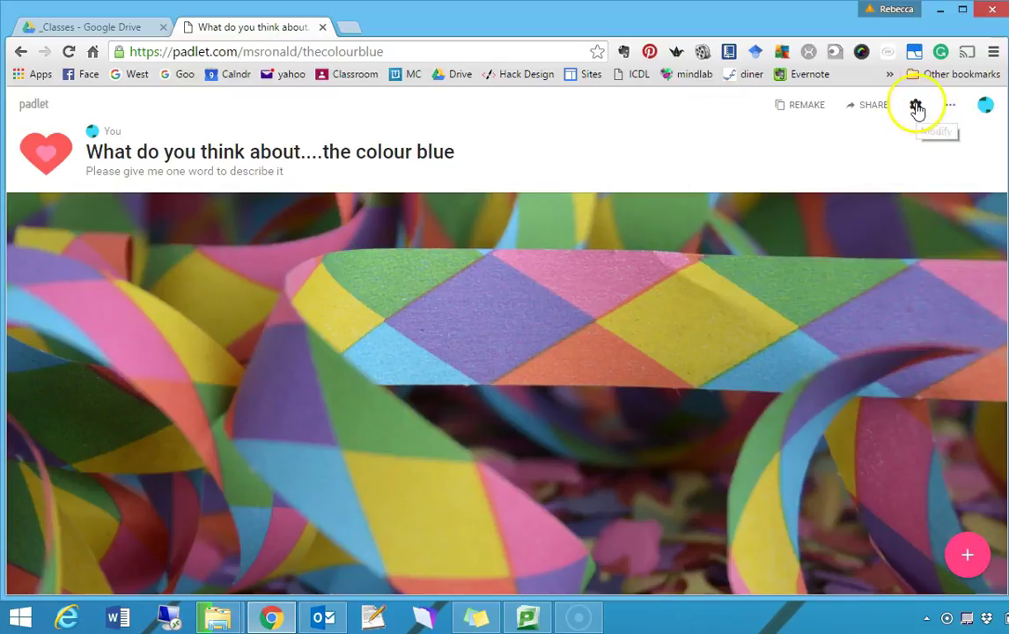
# Add a post to the padlet with the title "hi" and the text "lkj;jkhkfgsd"
pyautogui.doubleClick(388, 301)
pyautogui.click(416, 317)
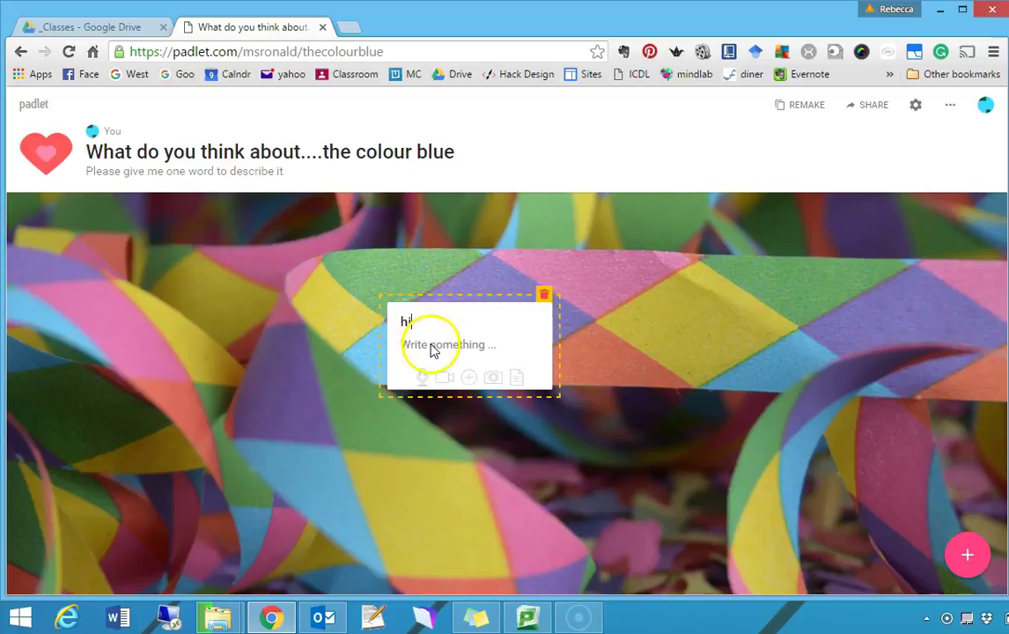
pyautogui.click(433, 343)
pyautogui.write('lkj;jkhkfgsd')
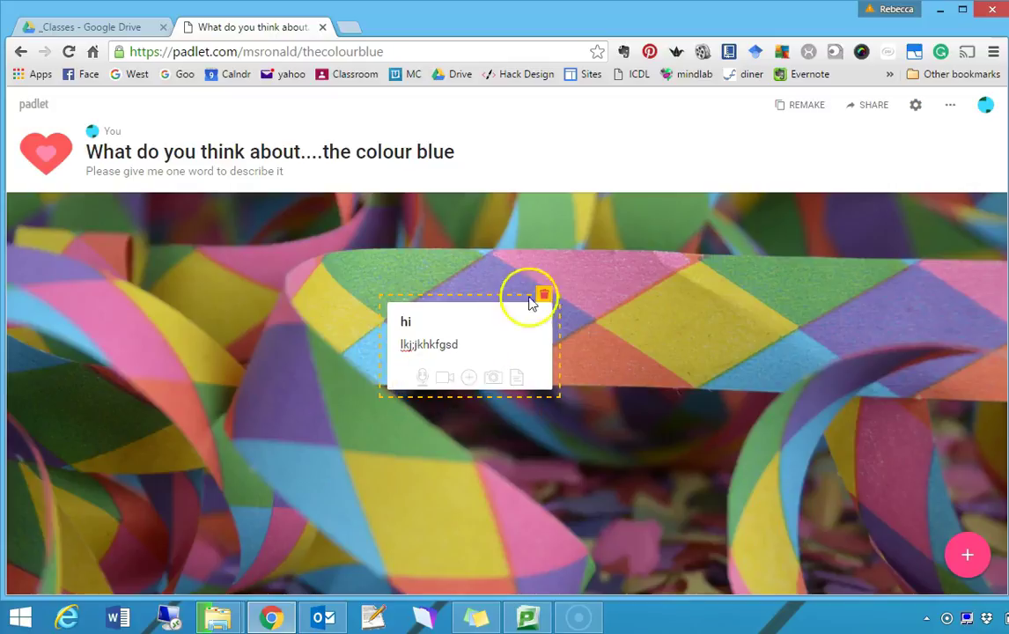
pyautogui.click(624, 333)
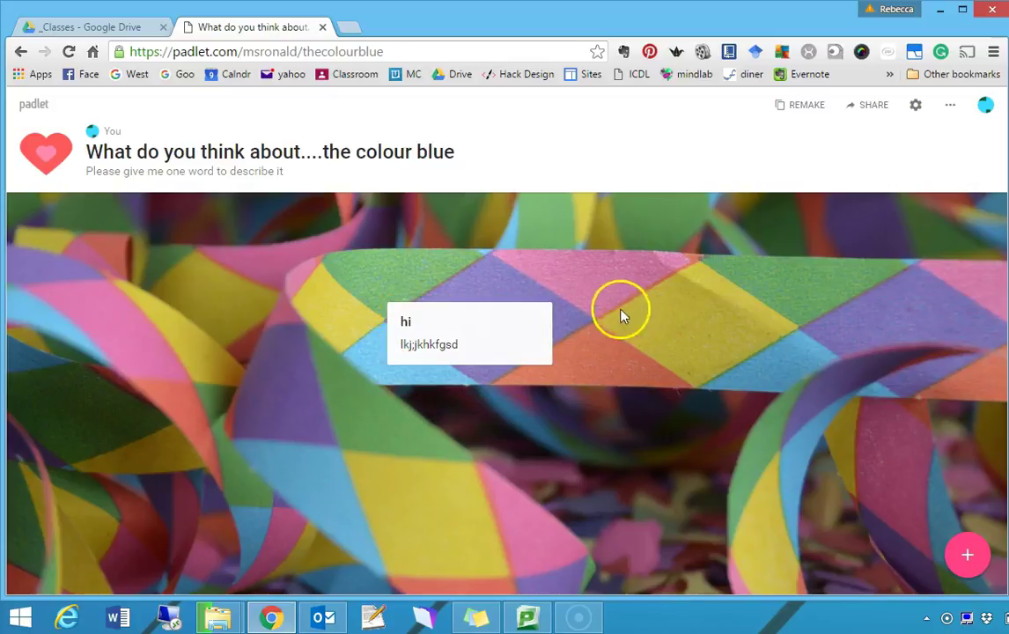
# Set the padlet's privacy to Public in the share settings and save the change
pyautogui.click(872, 106)
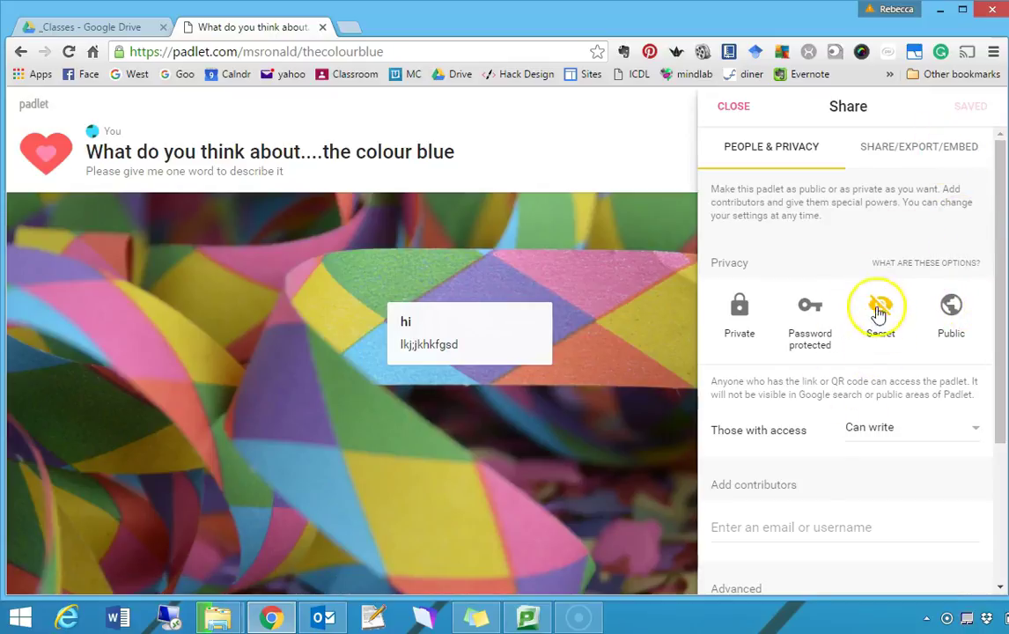
pyautogui.click(956, 309)
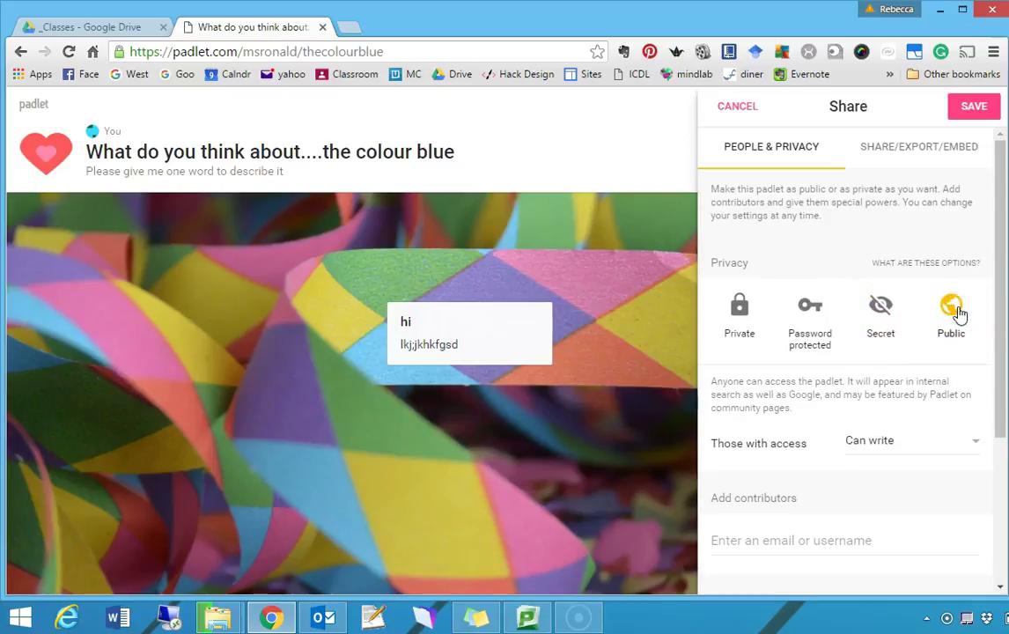
pyautogui.click(982, 106)
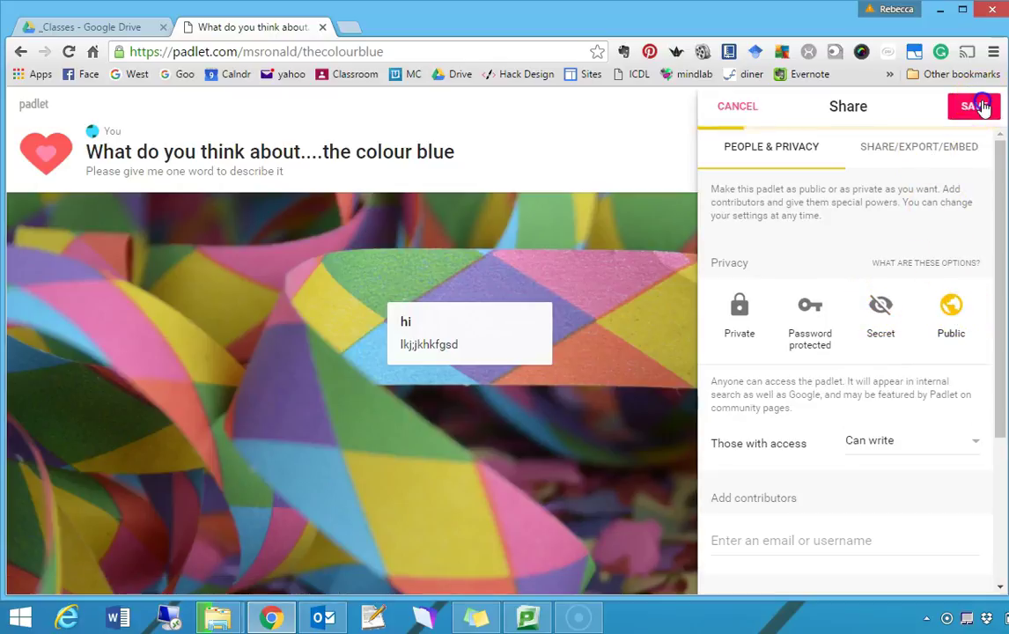
# Review the padlet's share and export options and copy the link to the padlet
pyautogui.click(946, 163)
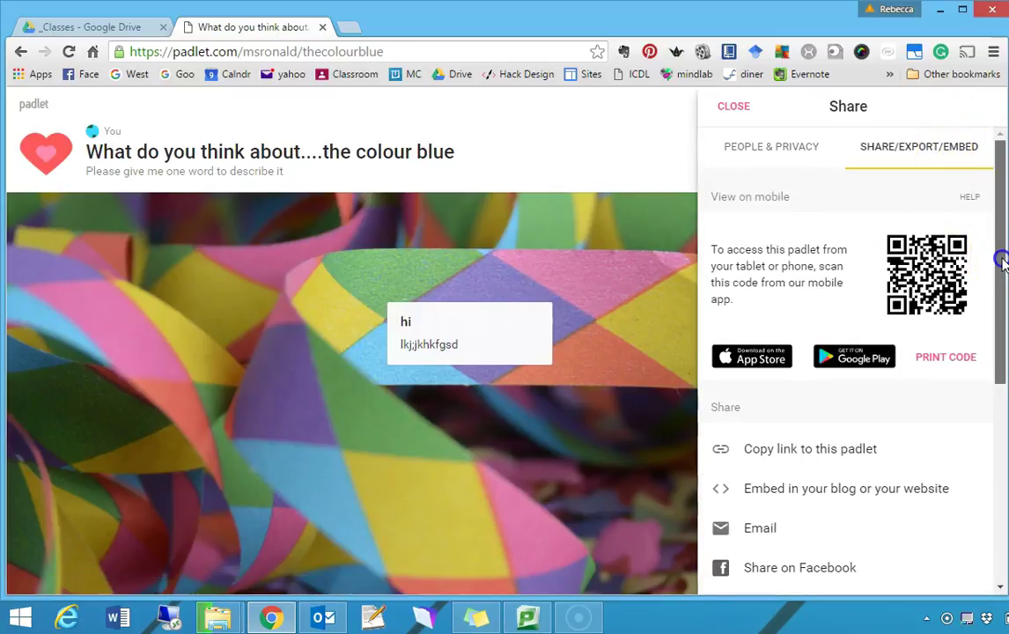
pyautogui.moveTo(1000, 259); pyautogui.dragTo(993, 383)
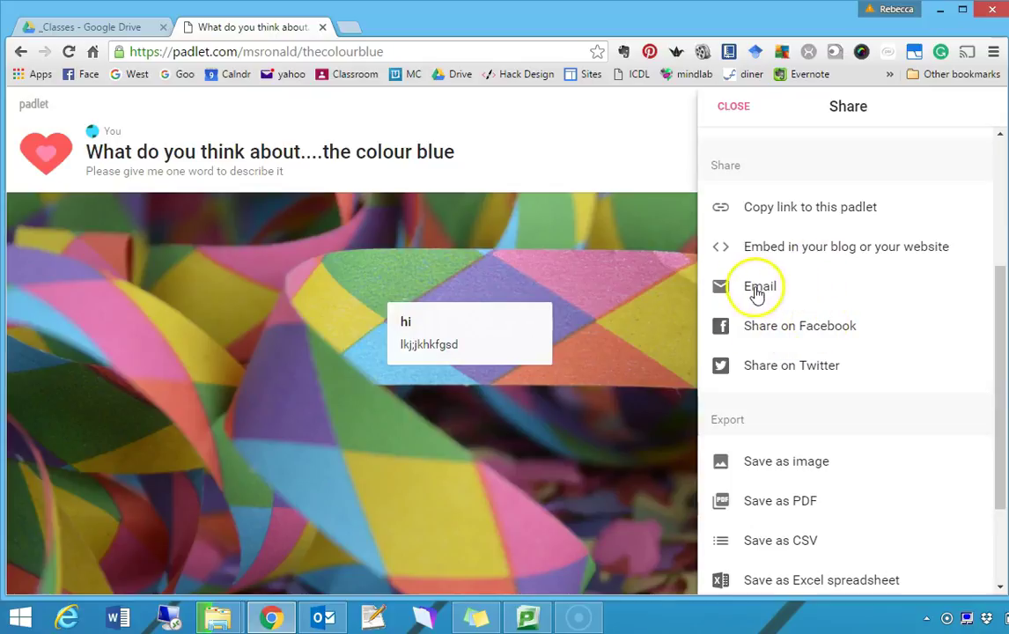
pyautogui.click(791, 209)
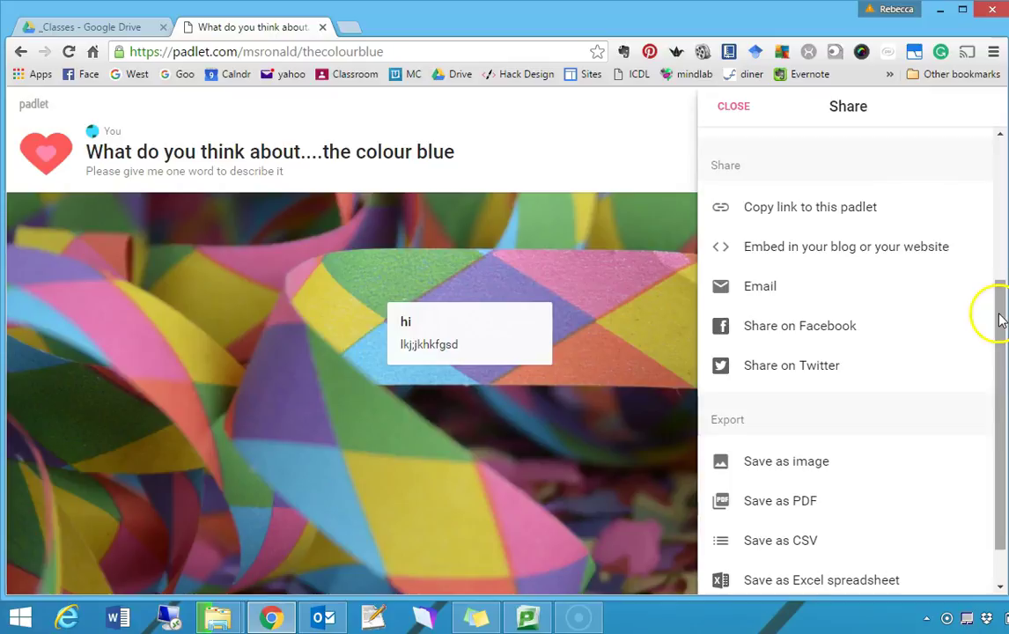
pyautogui.moveTo(999, 319)
pyautogui.mouseDown()
pyautogui.moveTo(997, 181)
pyautogui.moveTo(994, 300)
pyautogui.mouseUp()
# Switch to Word and paste the copied padlet link into a new document
pyautogui.click(117, 618)
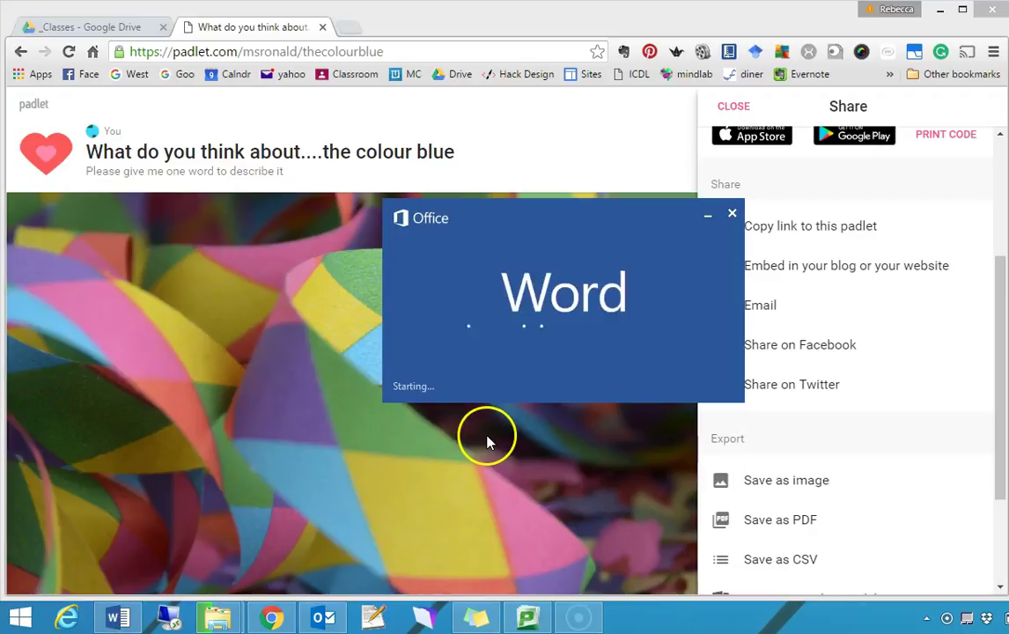
pyautogui.write('https://padlet.com/msronald/thecolourblue')
pyautogui.press('Return')
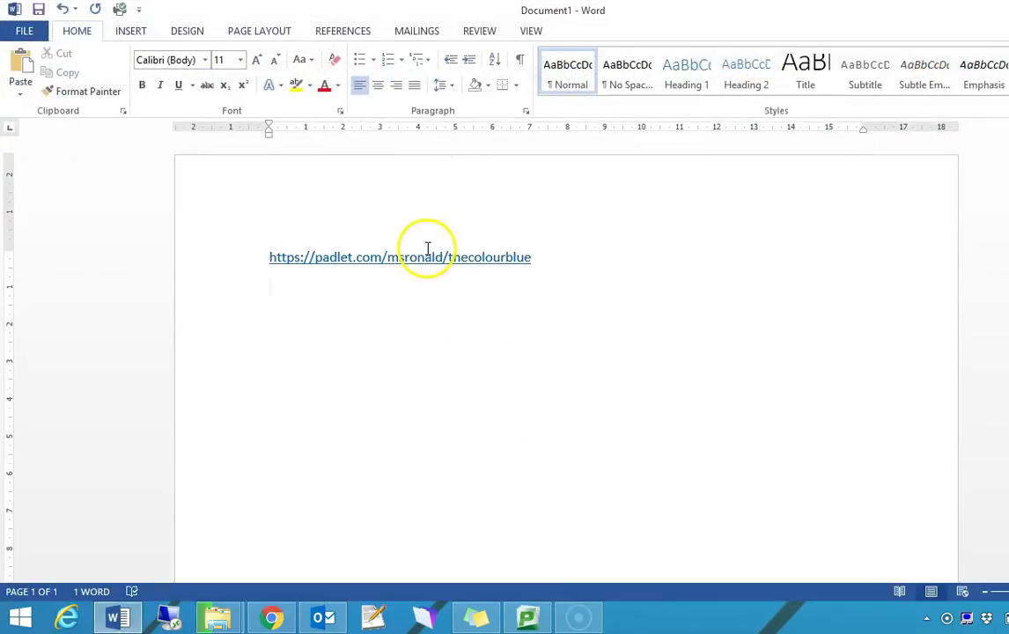
# Copy the pasted padlet link from the Word document and close Word
pyautogui.moveTo(493, 264); pyautogui.dragTo(210, 264)
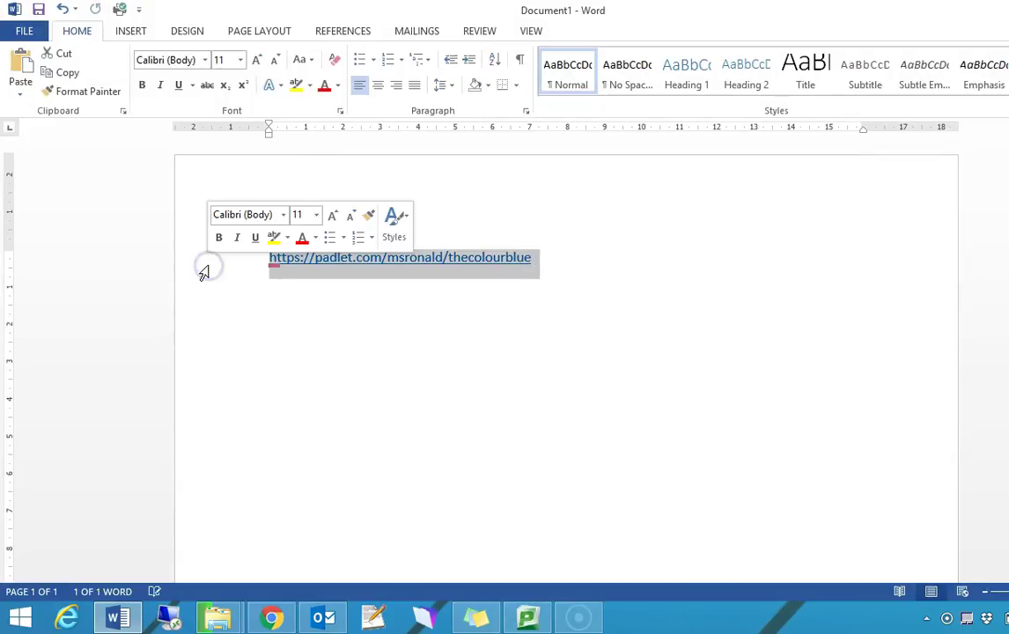
pyautogui.hotkey('ctrl', 'c')
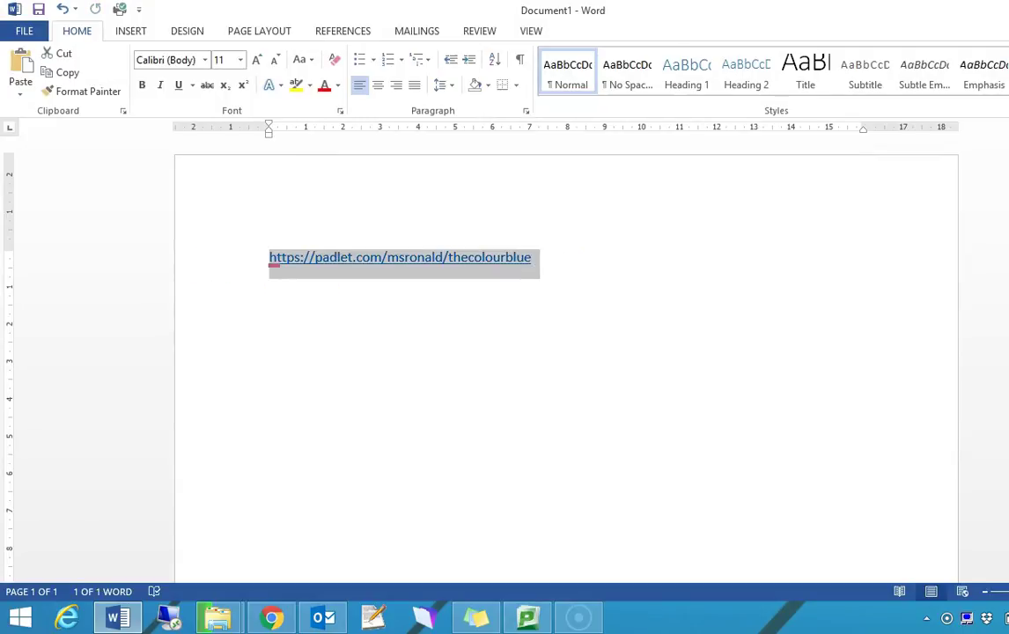
pyautogui.hotkey('alt', 'F4')
pyautogui.click(571, 339)
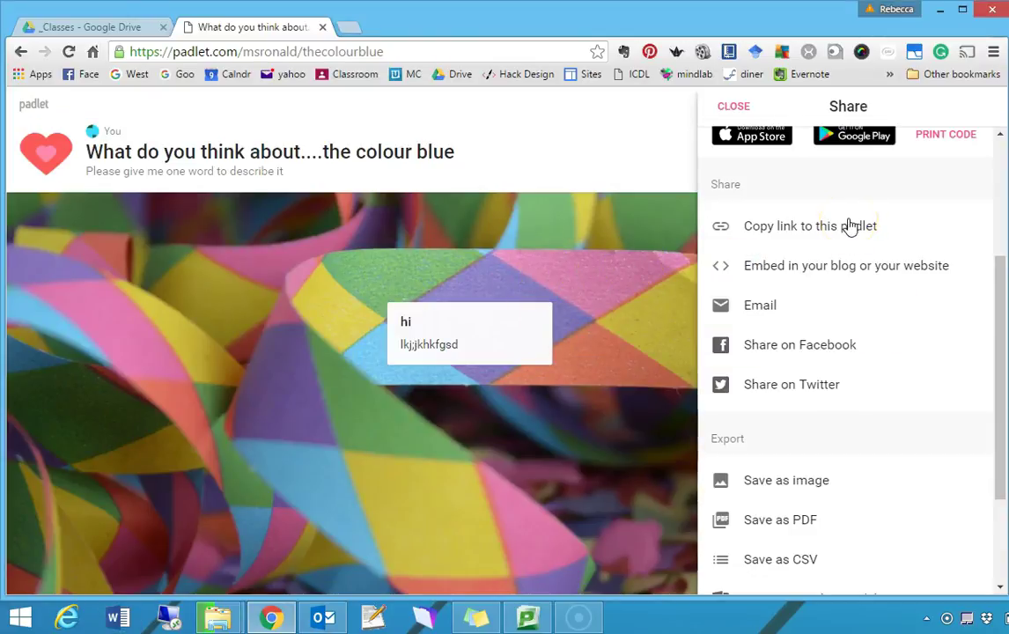
# Close the share options and check the padlet's additional actions, including Export
pyautogui.click(619, 164)
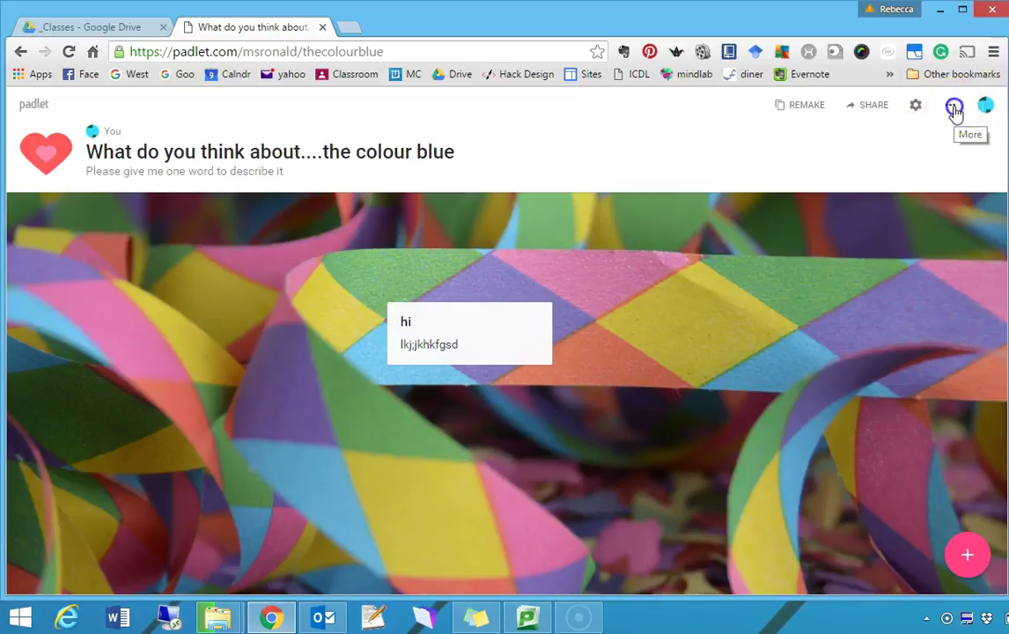
pyautogui.click(954, 109)
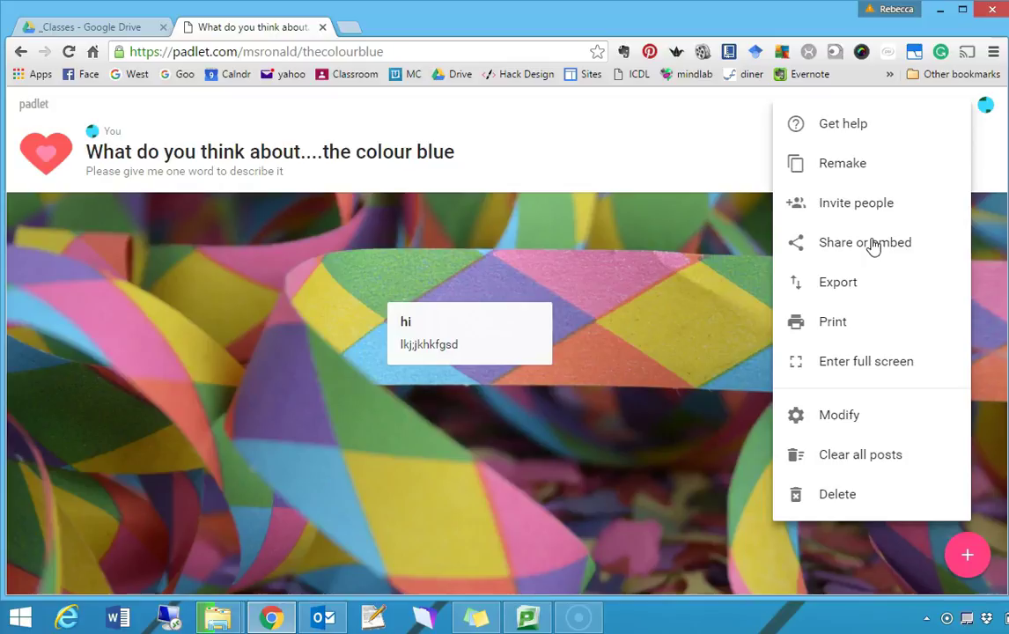
pyautogui.click(827, 281)
pyautogui.click(720, 130)
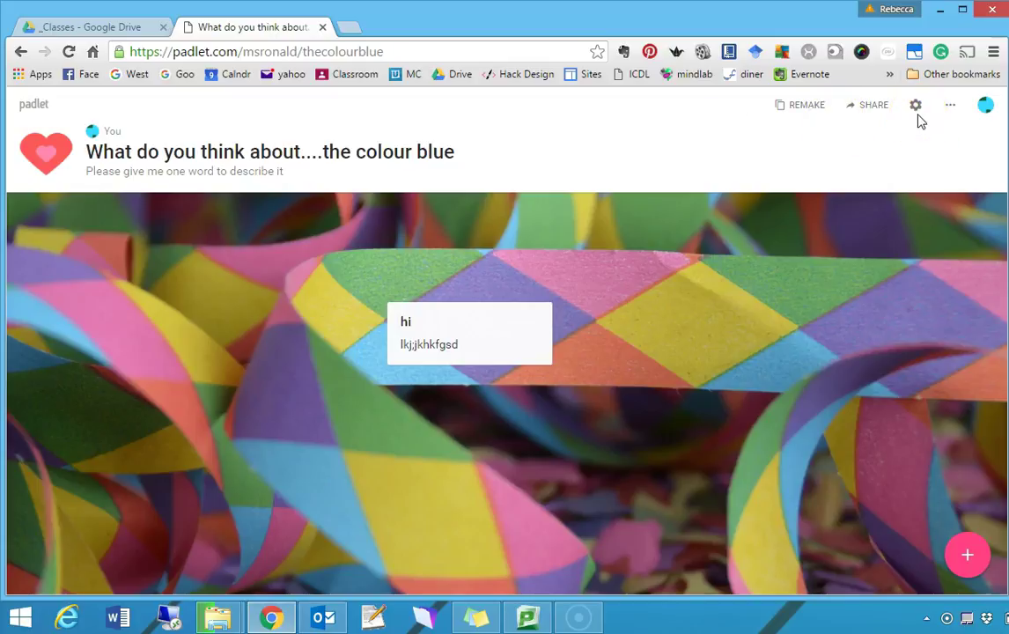
# Look through the account's list of padlets and go to the home dashboard
pyautogui.click(984, 104)
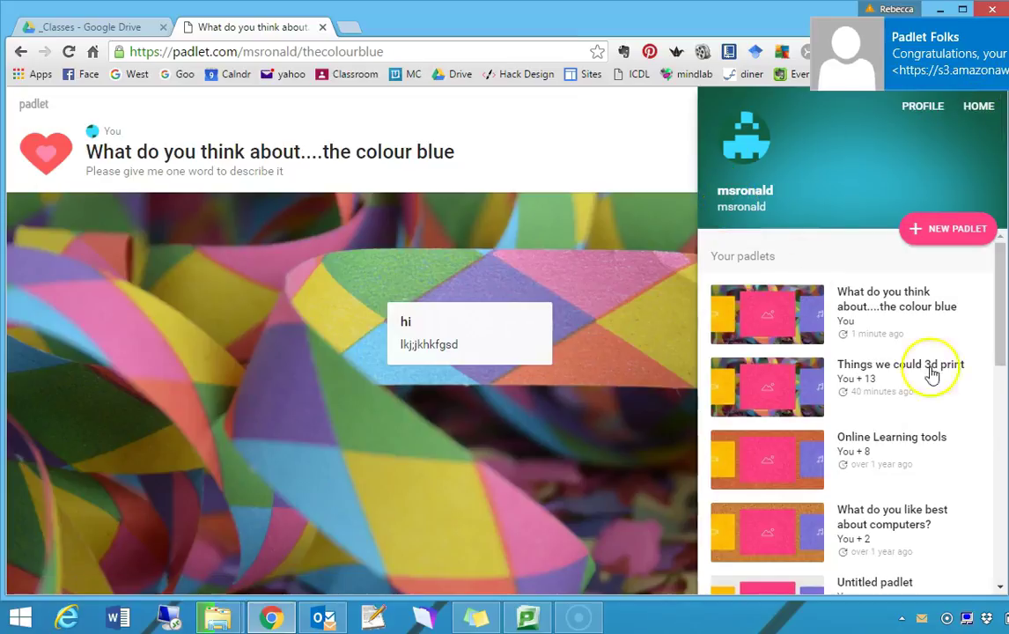
pyautogui.moveTo(1002, 316); pyautogui.dragTo(990, 586)
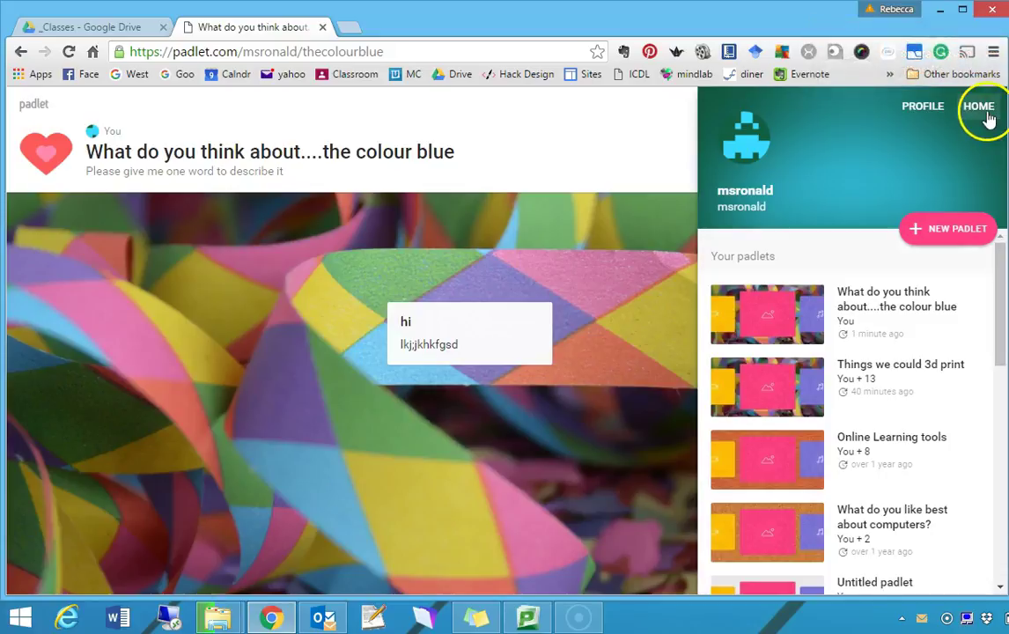
pyautogui.click(941, 225)
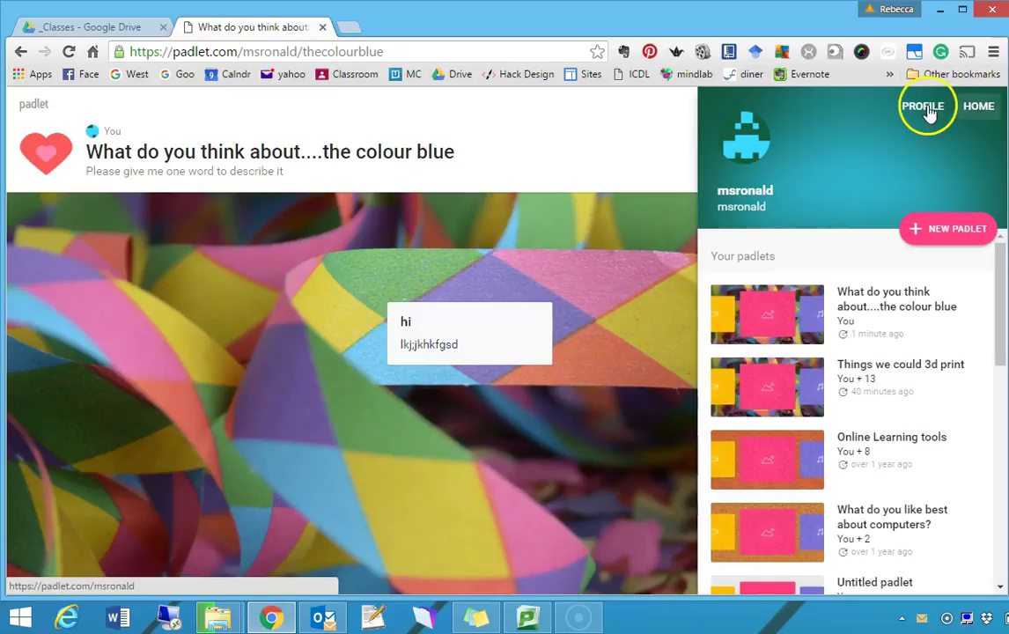
pyautogui.click(976, 108)
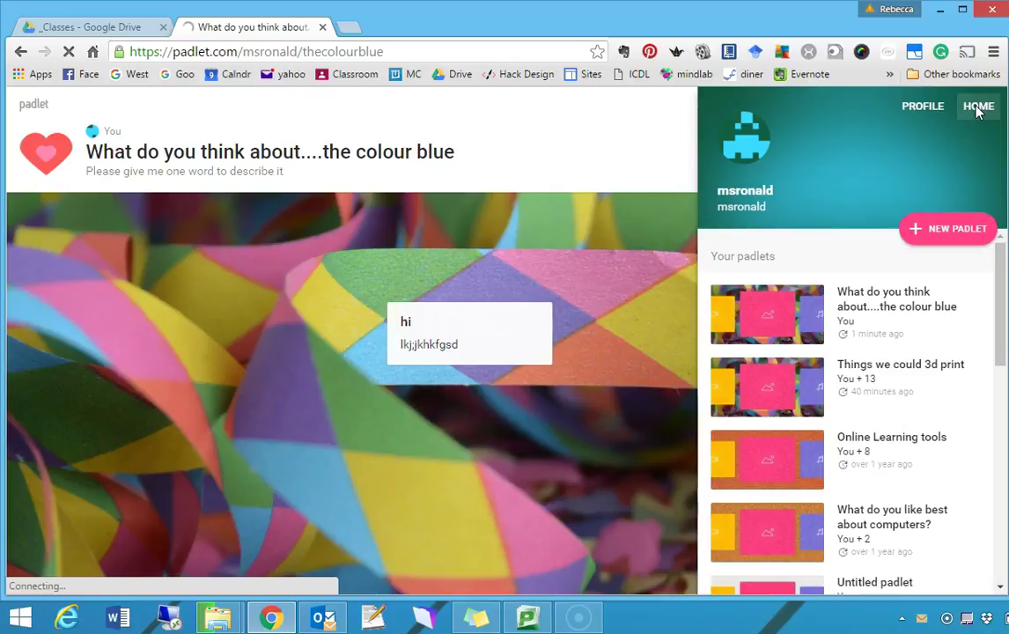
pyautogui.click(972, 109)
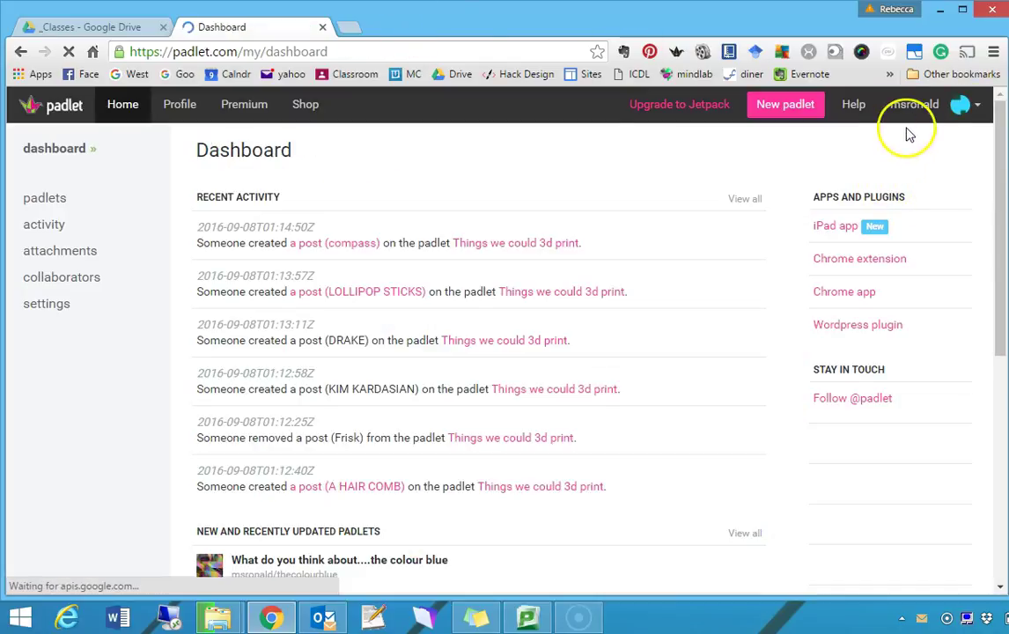
# Log out of Padlet and open the colour blue padlet in the browser from its copied link
pyautogui.click(967, 109)
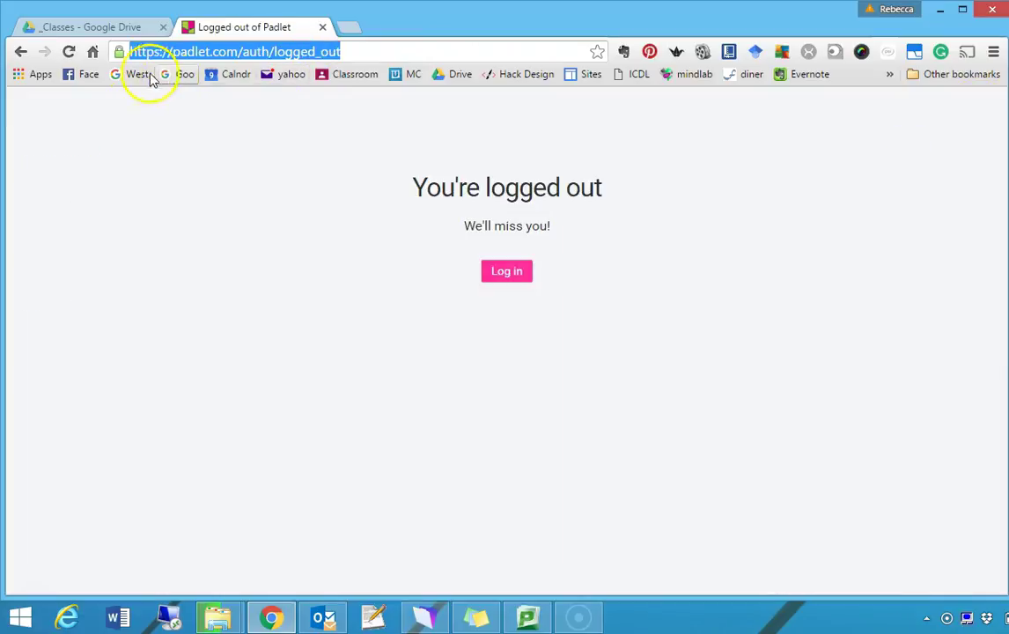
pyautogui.click(177, 75)
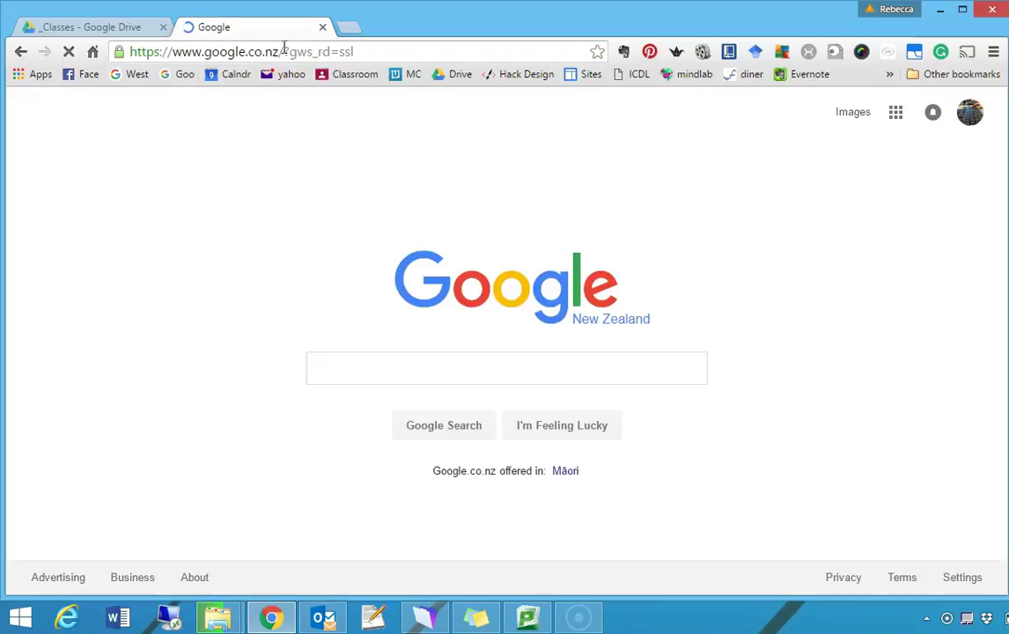
pyautogui.click(282, 50)
pyautogui.hotkey('ctrl', 'v')
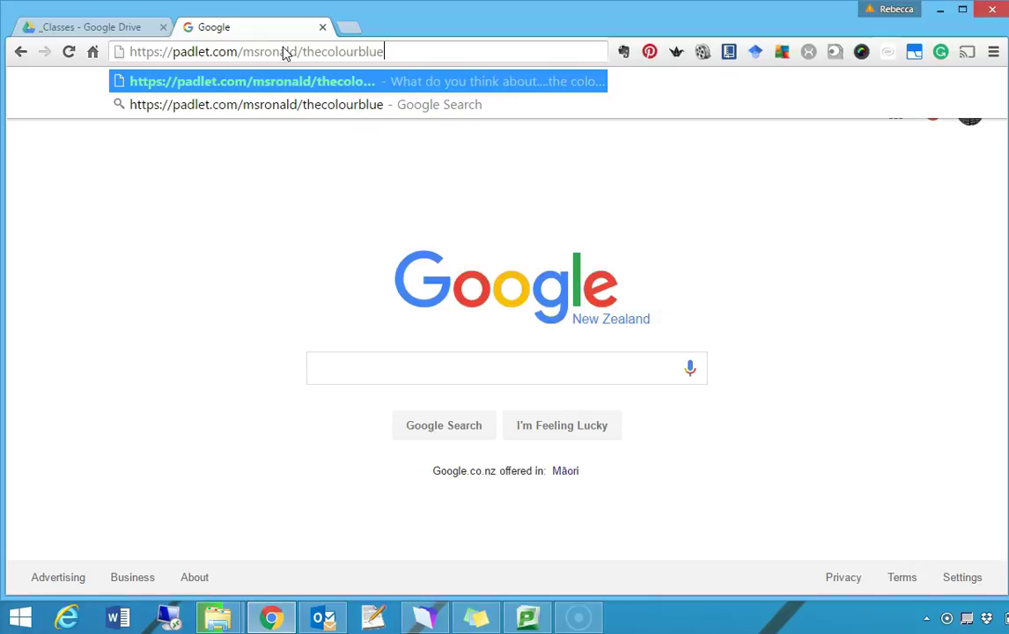
pyautogui.press('Return')
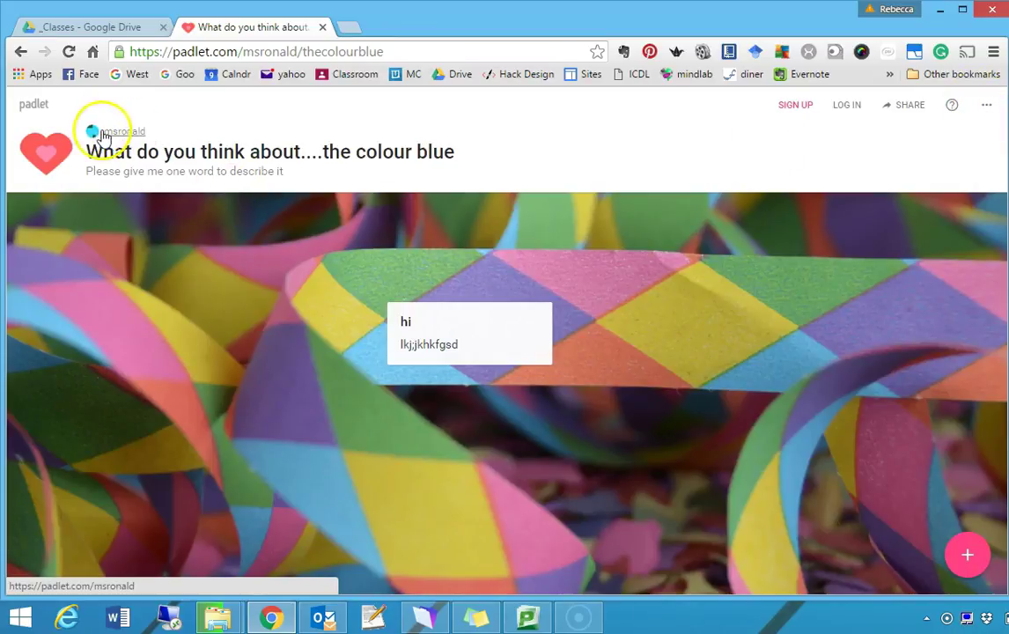
# Add a new post titled hi to the colour blue padlet, beside the existing post
pyautogui.doubleClick(197, 286)
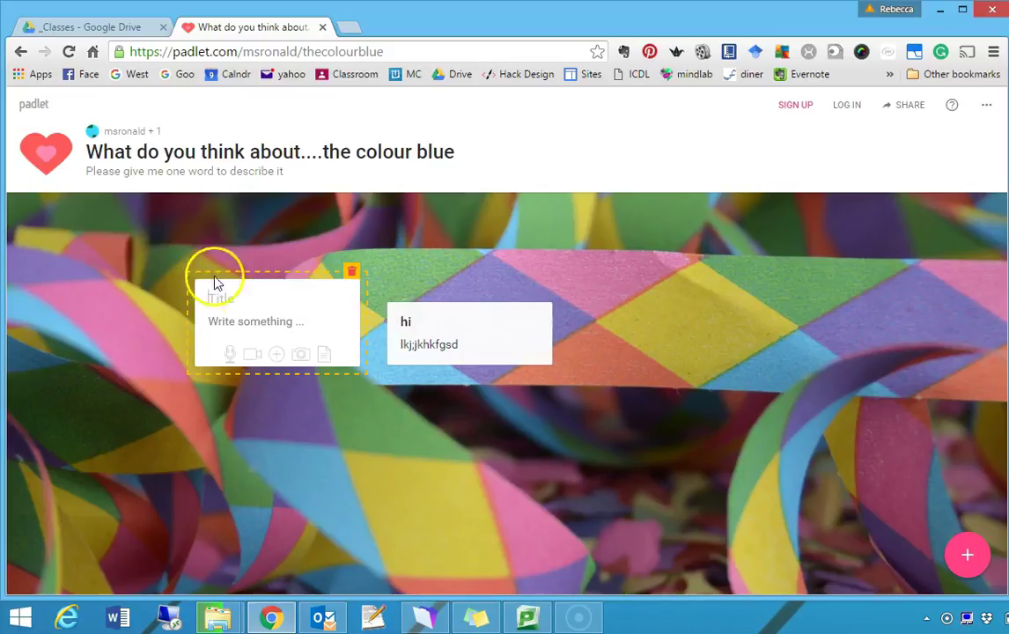
pyautogui.click(249, 296)
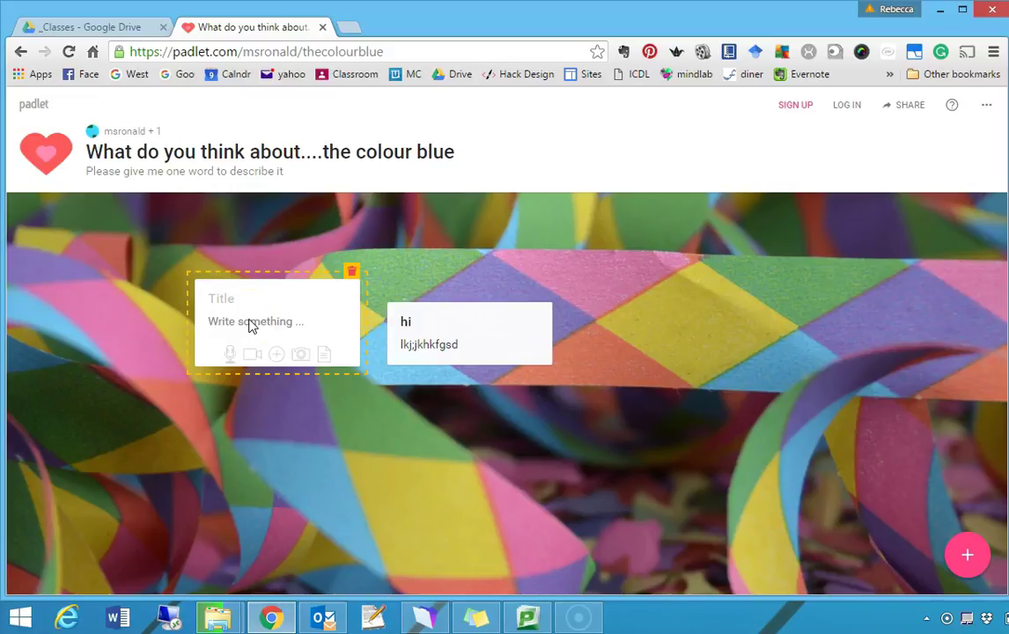
pyautogui.write('hi')
# Attach a photo captured with the webcam to the new hi post and finish editing the post
pyautogui.click(300, 356)
pyautogui.click(648, 213)
pyautogui.click(293, 137)
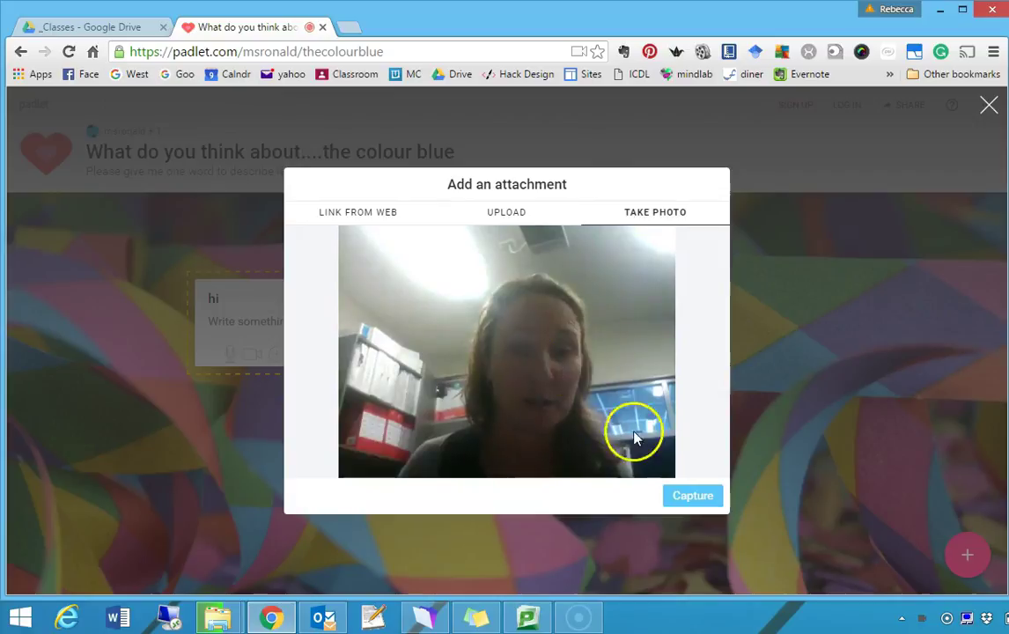
pyautogui.click(682, 495)
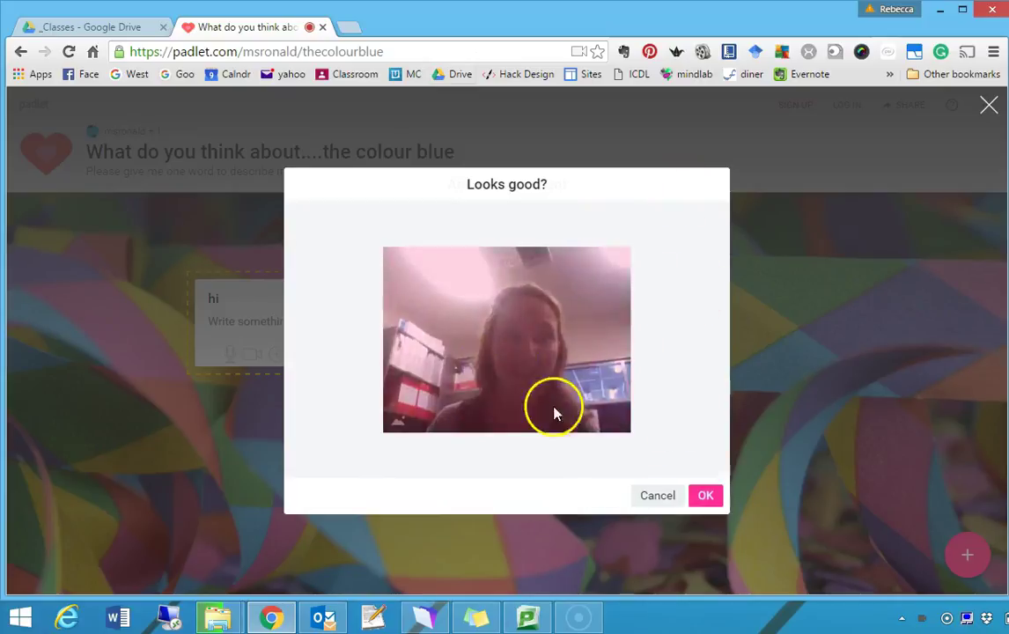
pyautogui.click(701, 494)
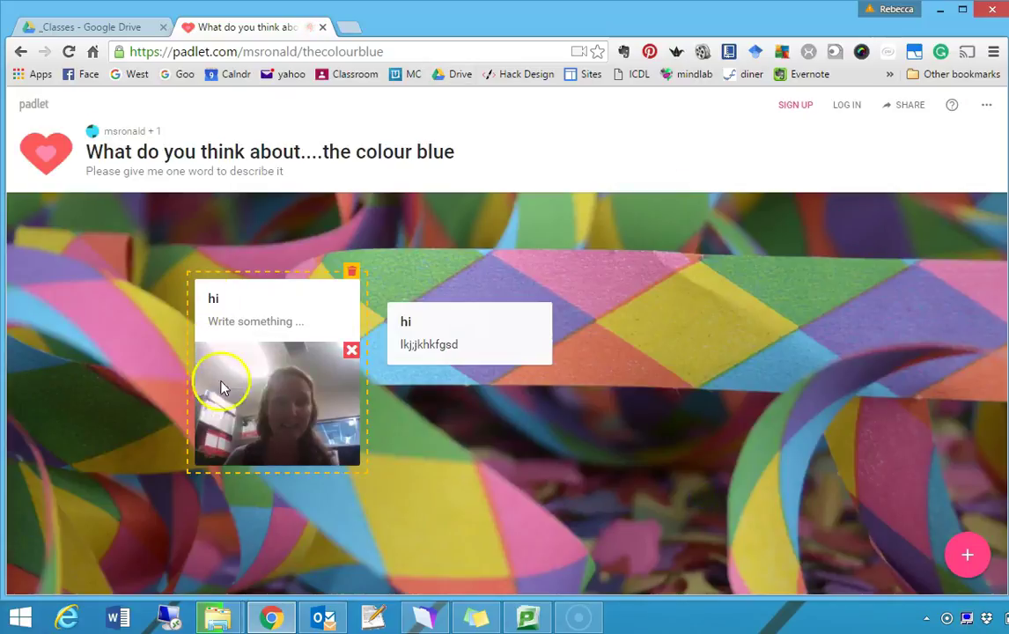
pyautogui.click(431, 440)
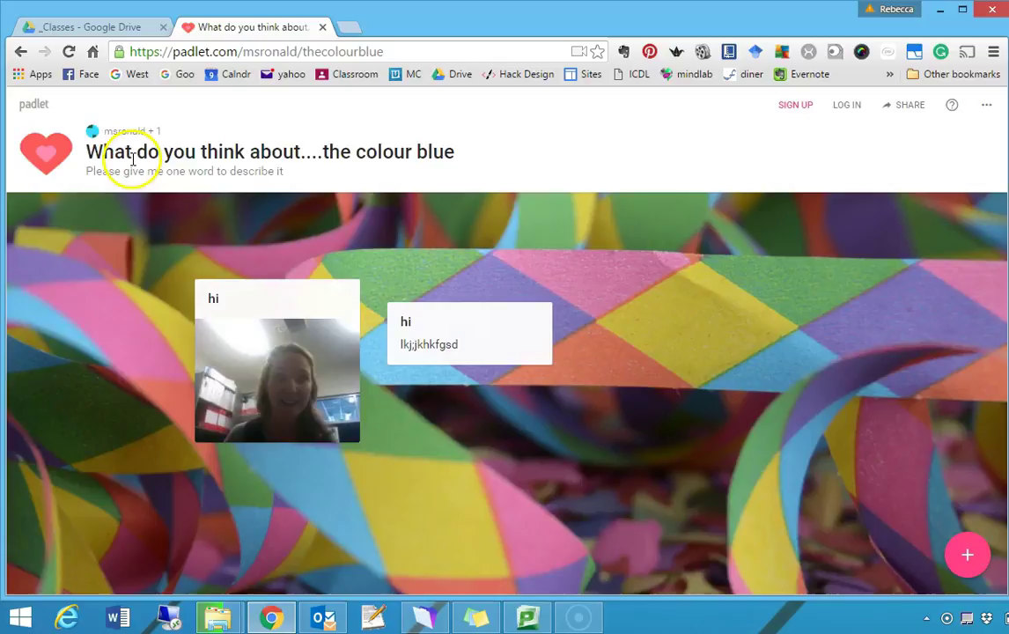
# Log back in to Padlet with the owner's school Google account
pyautogui.click(846, 104)
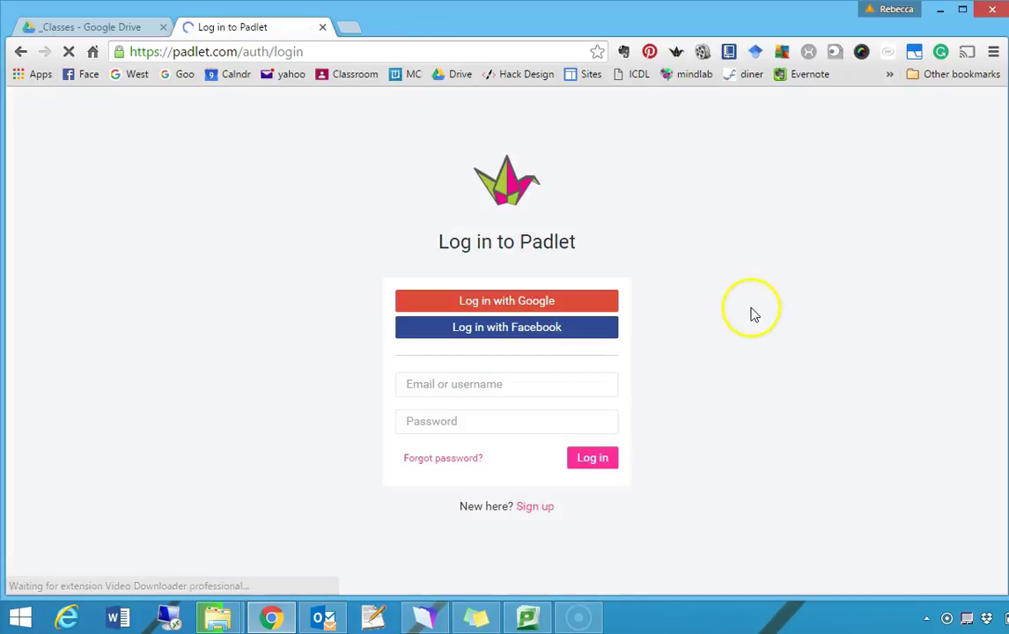
pyautogui.click(529, 307)
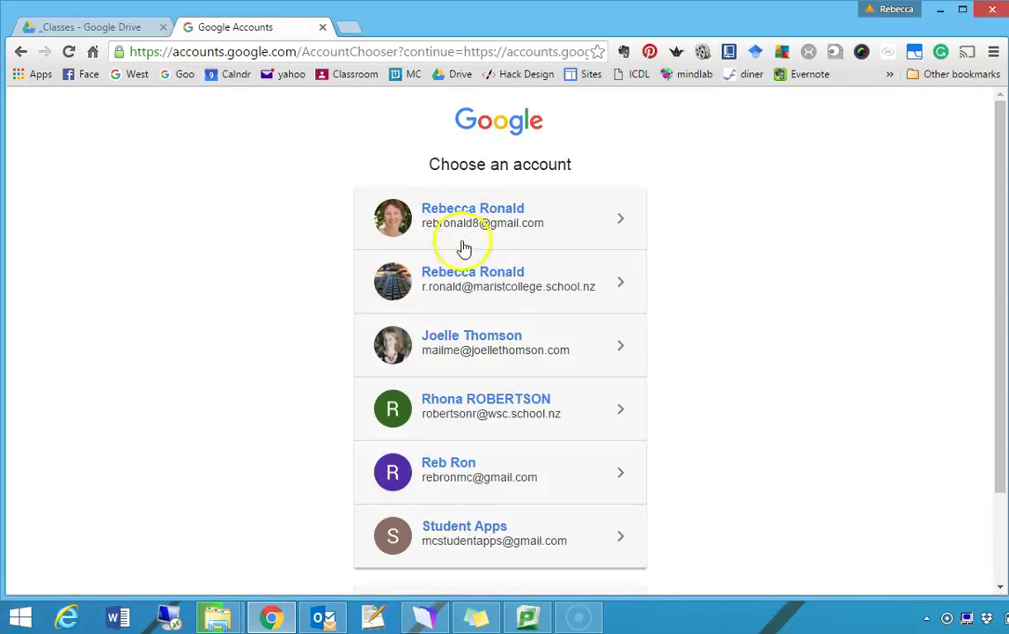
pyautogui.click(469, 283)
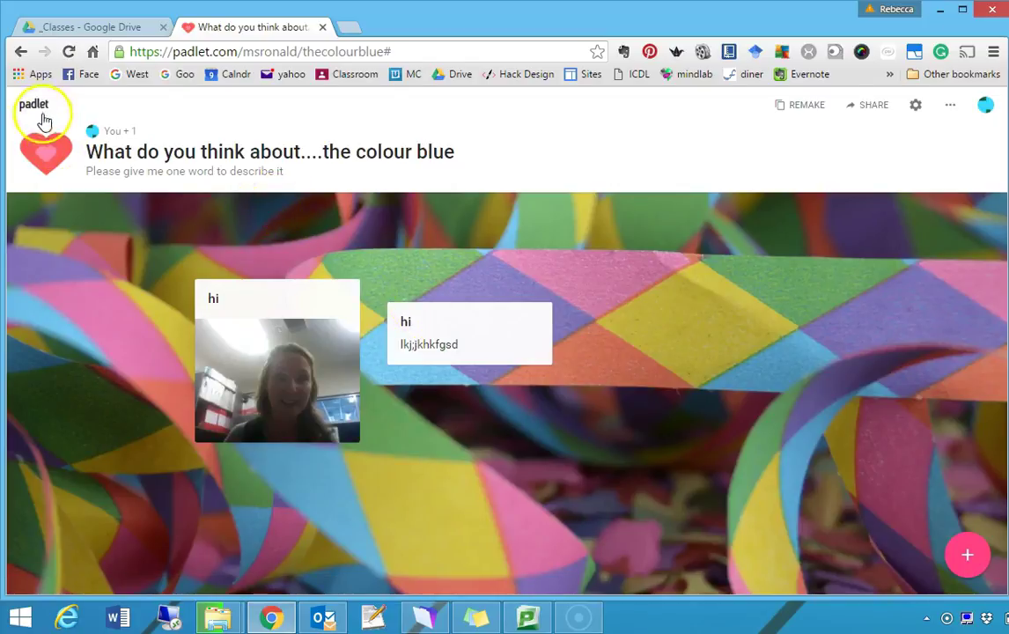
# Go to the home dashboard and open the Silly photos padlet
pyautogui.click(985, 108)
pyautogui.click(979, 109)
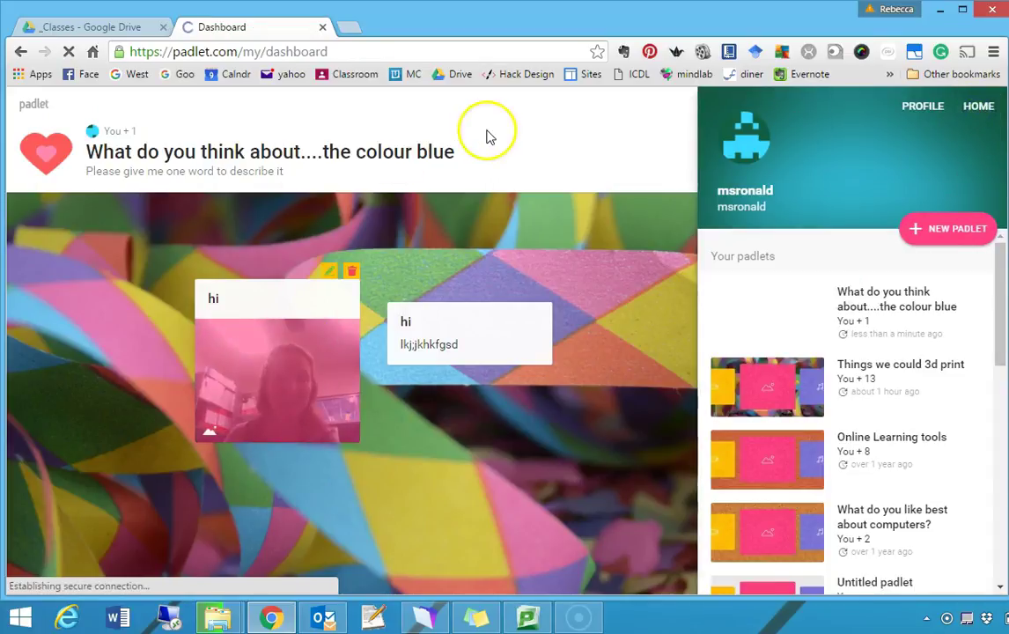
pyautogui.scroll(-5, 322, 188)
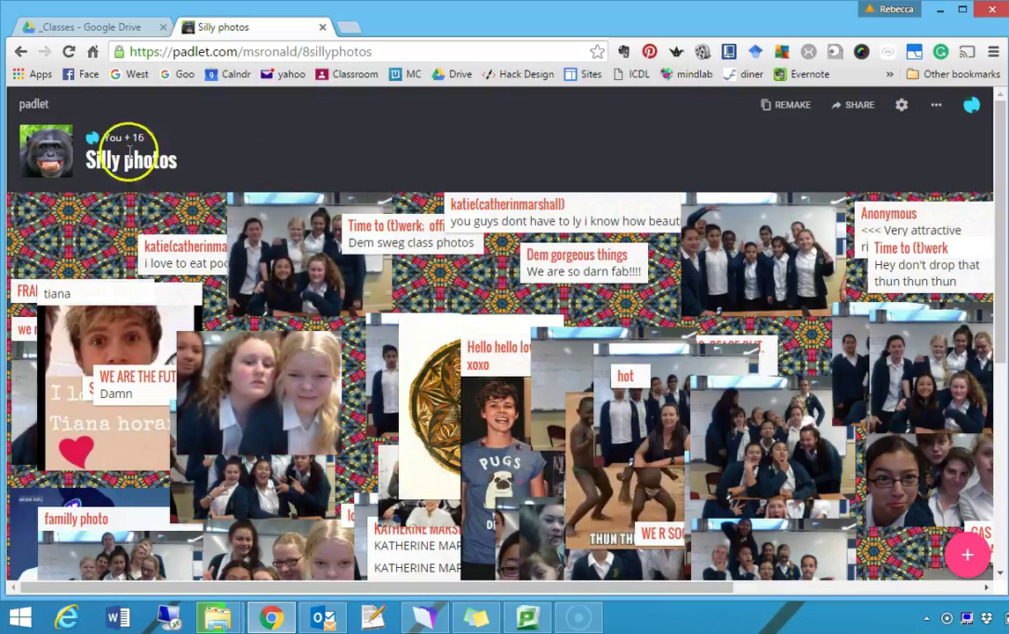
# Return to the home dashboard and open the Things I can print in 3d padlet from the recently updated padlets
pyautogui.click(971, 109)
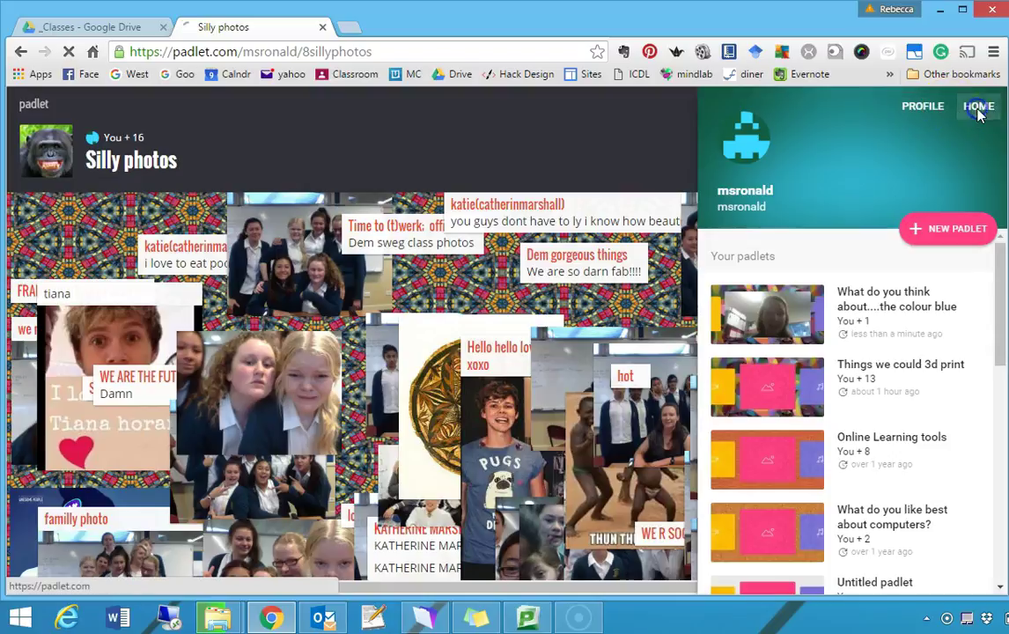
pyautogui.click(978, 109)
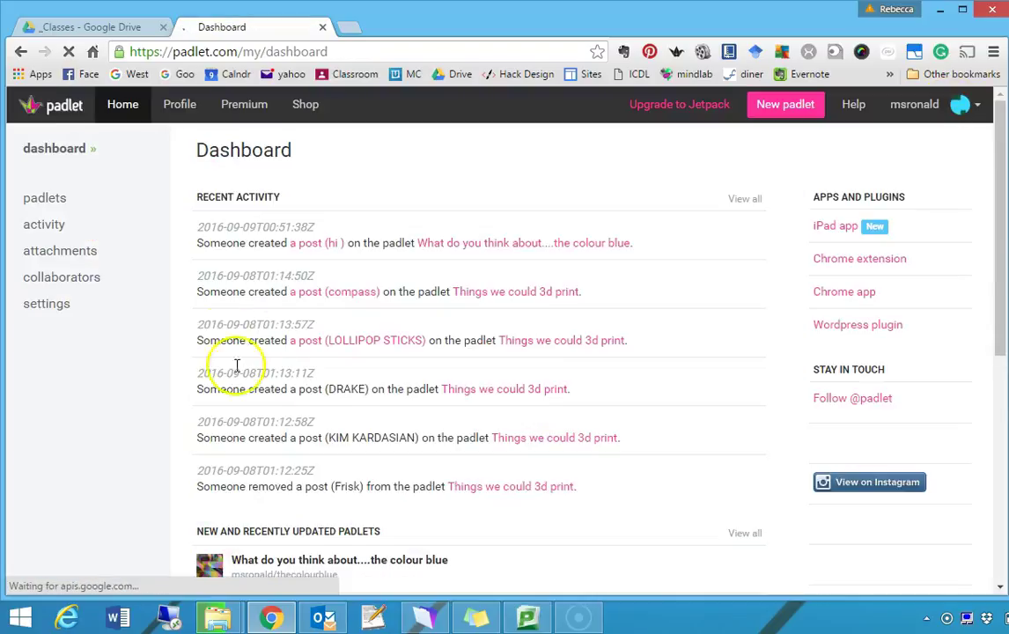
pyautogui.scroll(-5, 255, 414)
pyautogui.scroll(-2, 273, 458)
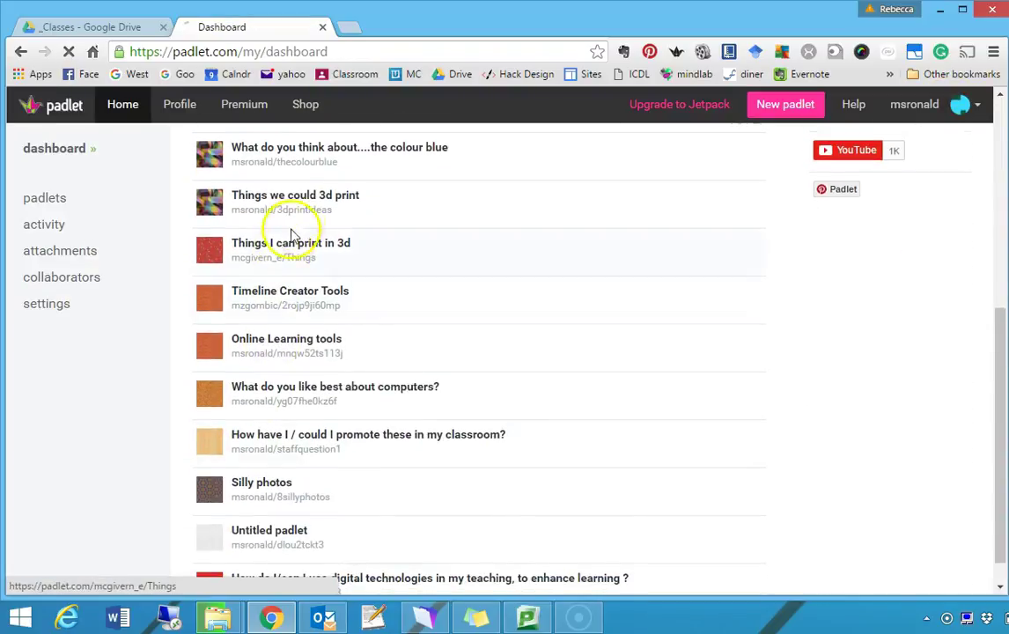
pyautogui.click(560, 264)
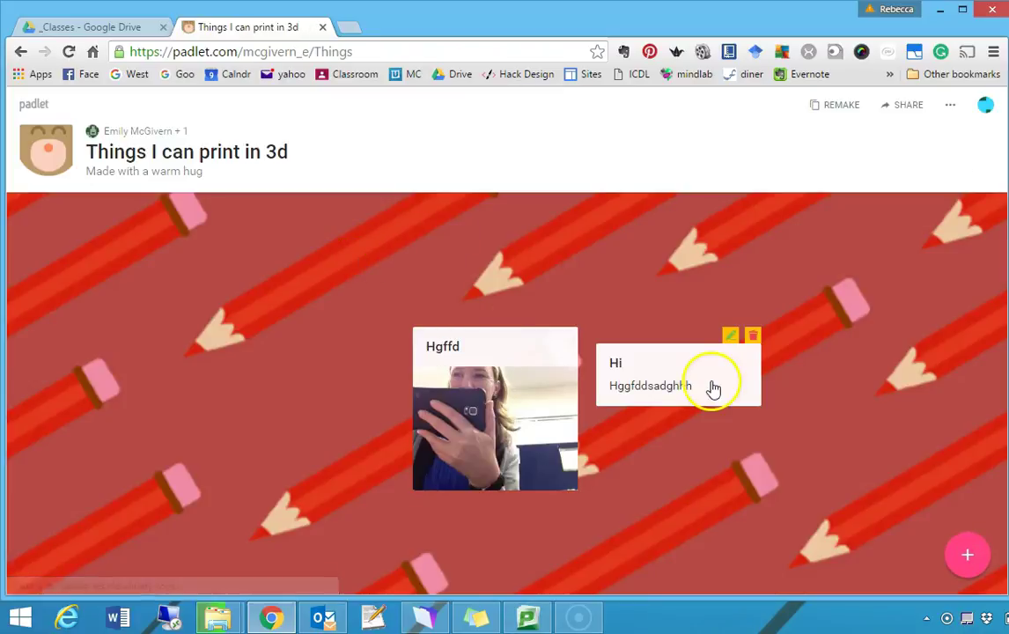
# Browse the account's own list of padlets and open Things we could 3d print
pyautogui.click(985, 109)
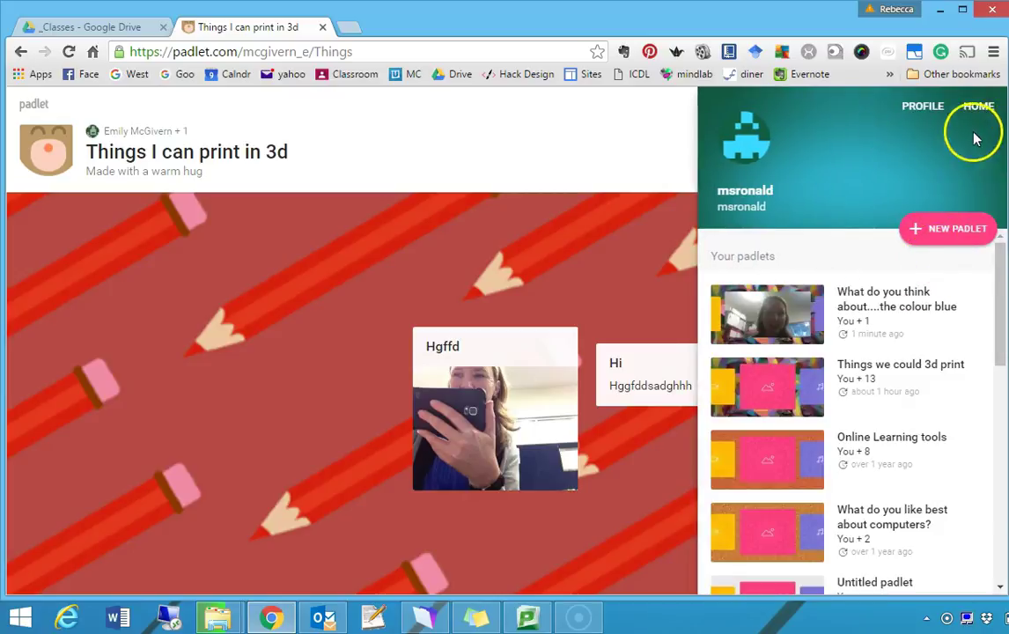
pyautogui.scroll(-7, 863, 412)
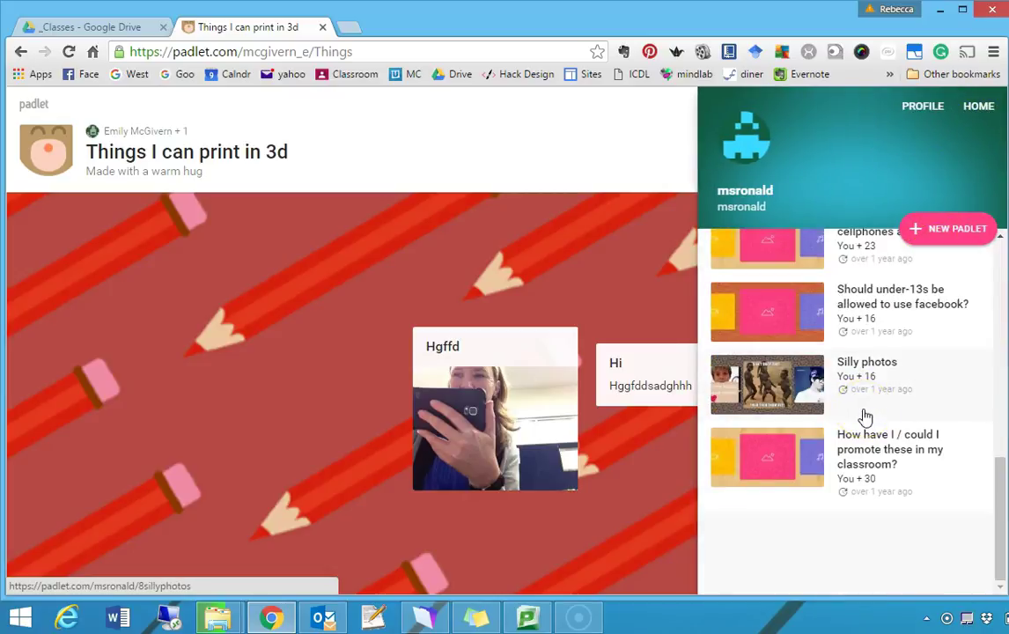
pyautogui.scroll(2, 865, 415)
pyautogui.scroll(-2, 863, 412)
pyautogui.scroll(6, 865, 414)
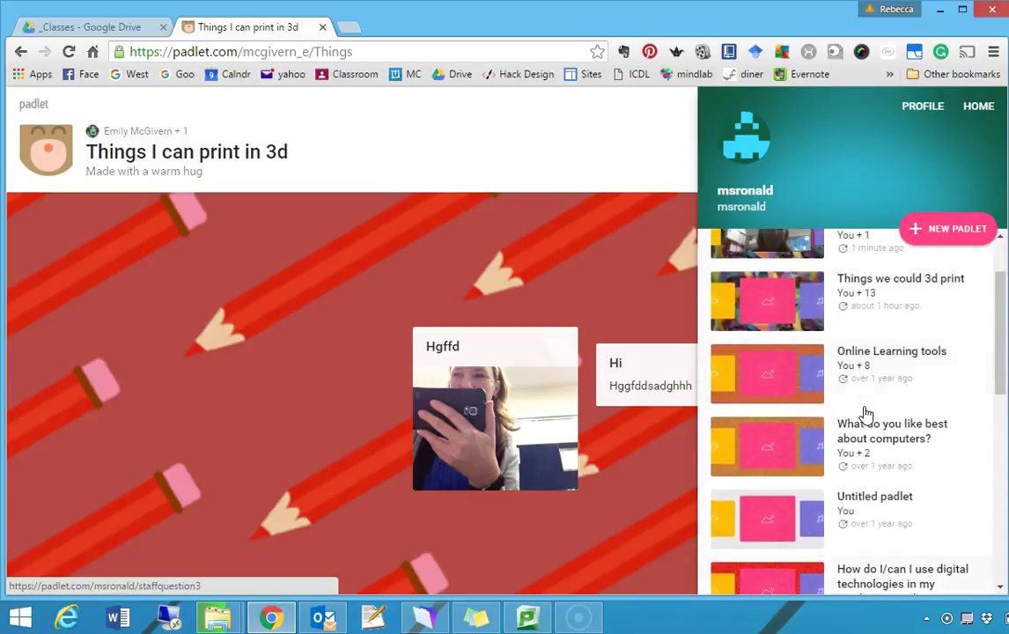
pyautogui.scroll(1, 865, 414)
pyautogui.click(882, 499)
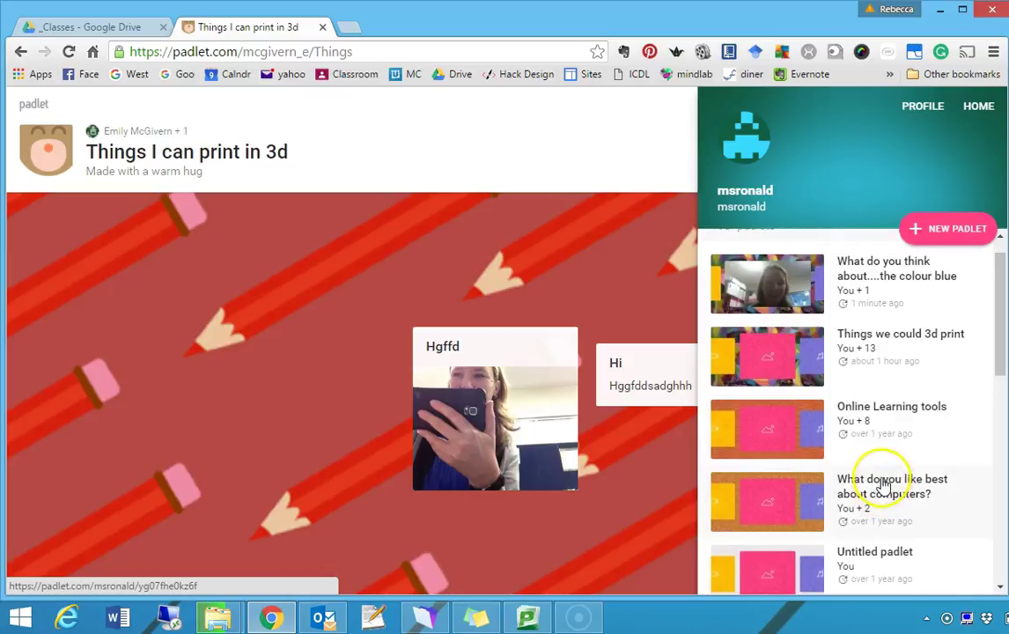
pyautogui.click(894, 339)
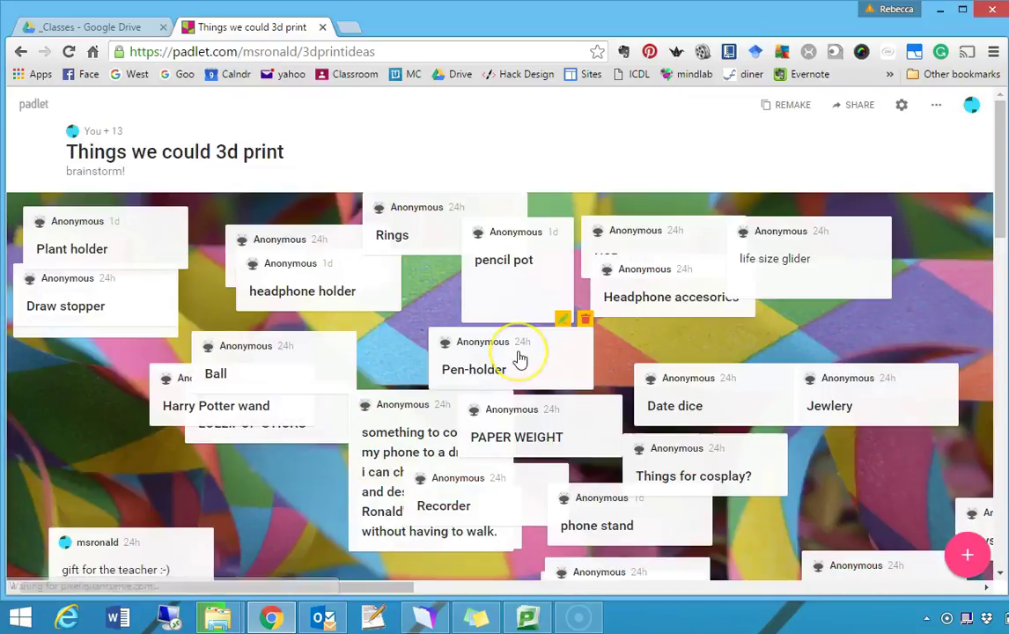
# Look through the brainstorm posts on the Things we could 3d print padlet
pyautogui.scroll(-4, 519, 359)
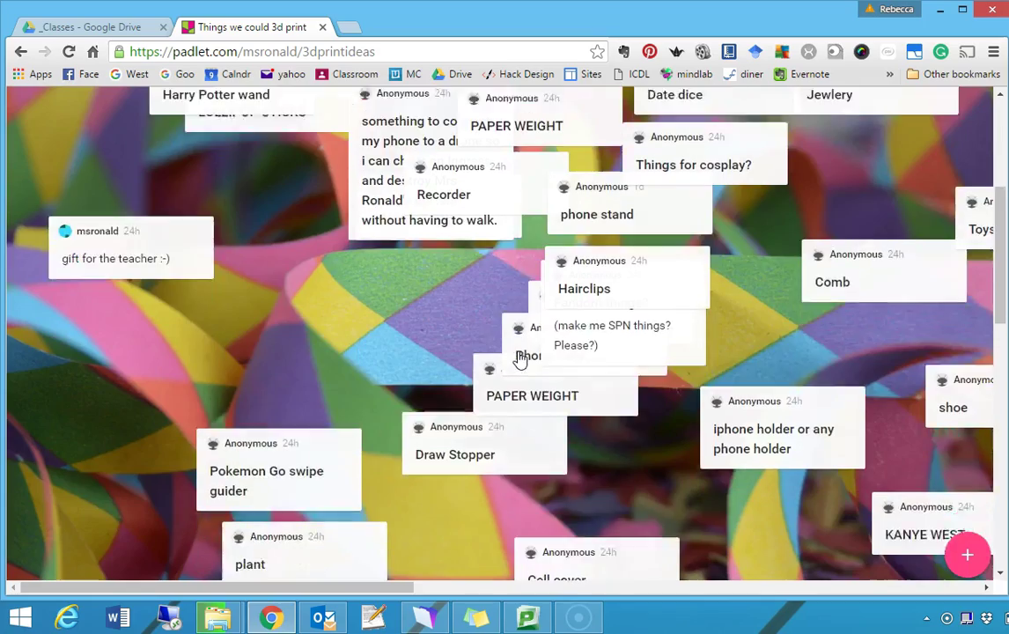
pyautogui.scroll(-5, 519, 359)
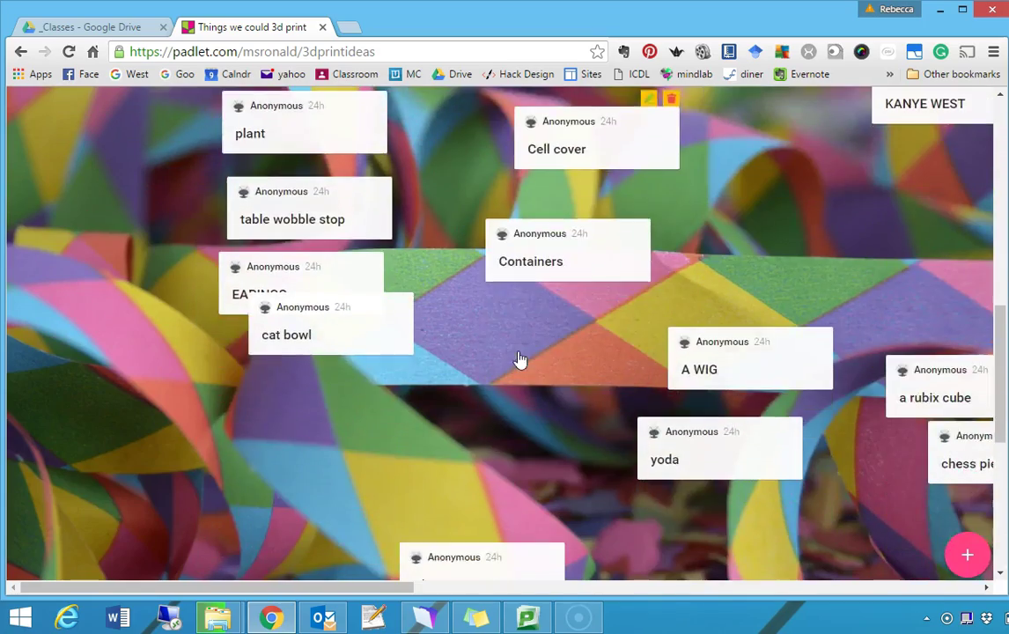
pyautogui.scroll(9, 519, 359)
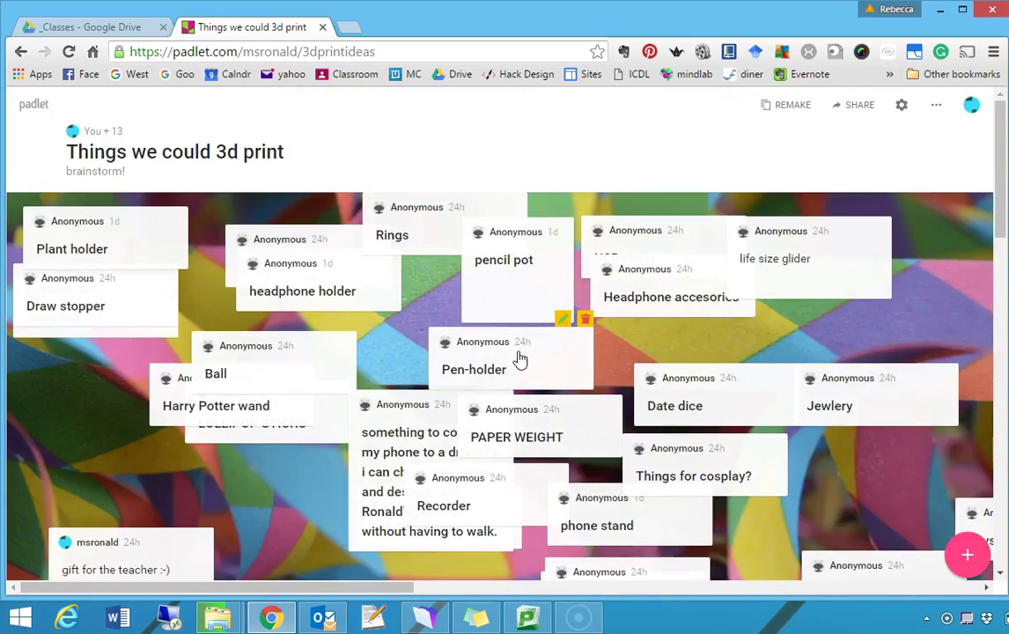
pyautogui.click(445, 315)
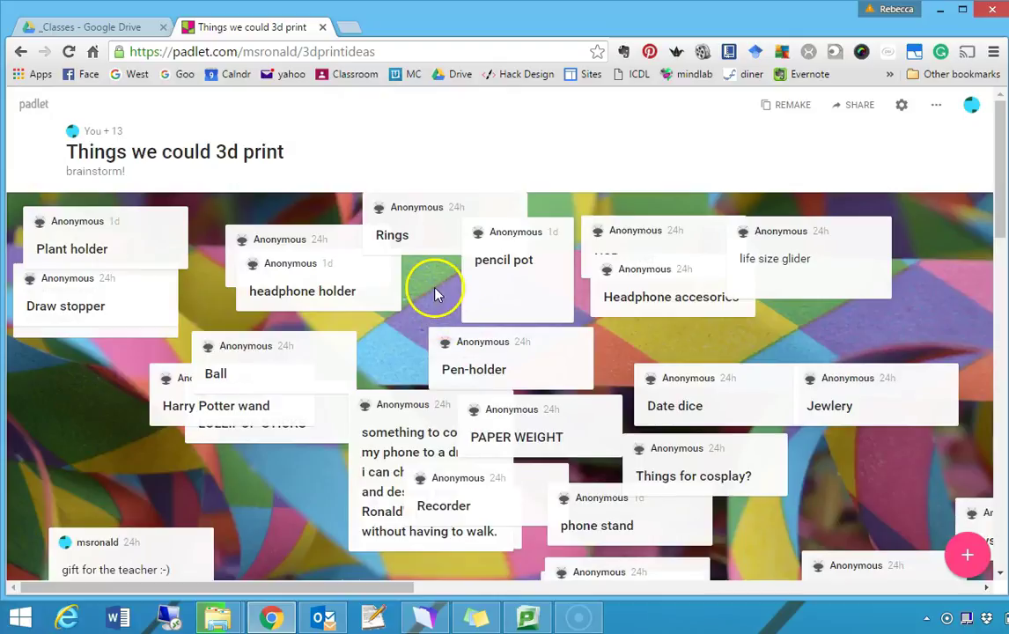